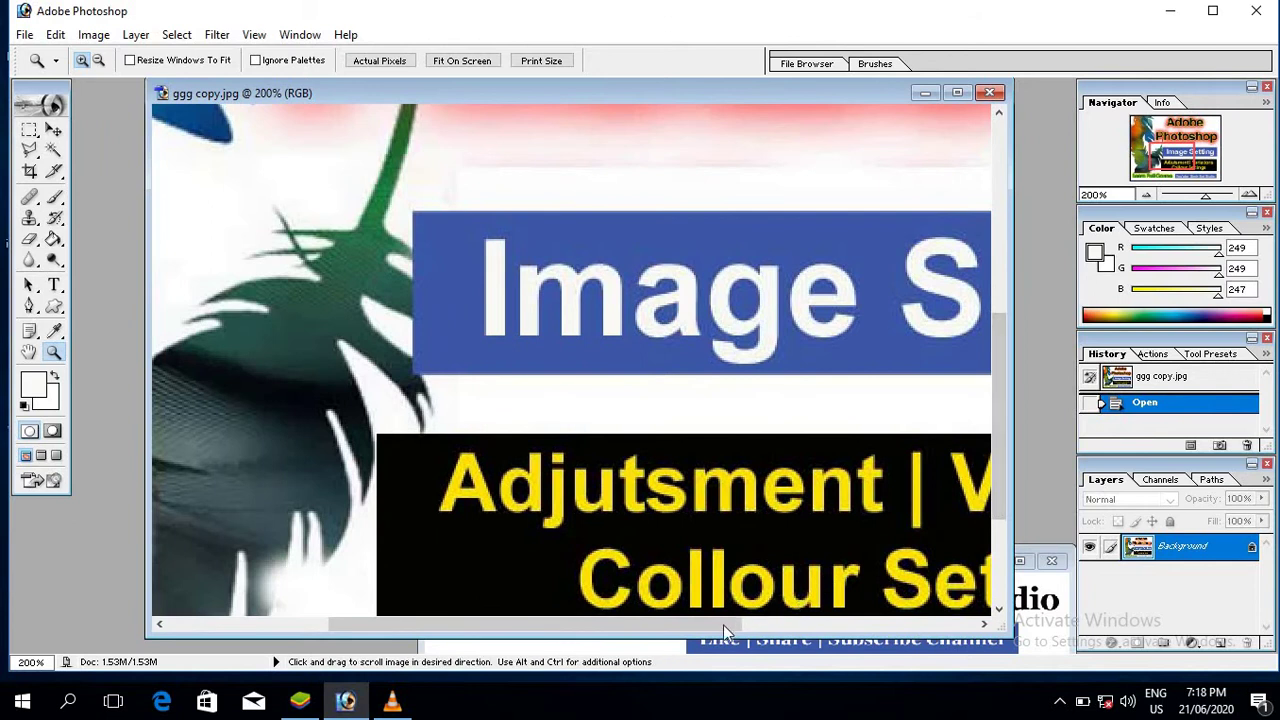
- Zoom the poster image out to 100% and activate the Clone Stamp tool
left_click_drag(723, 625, 883, 632)
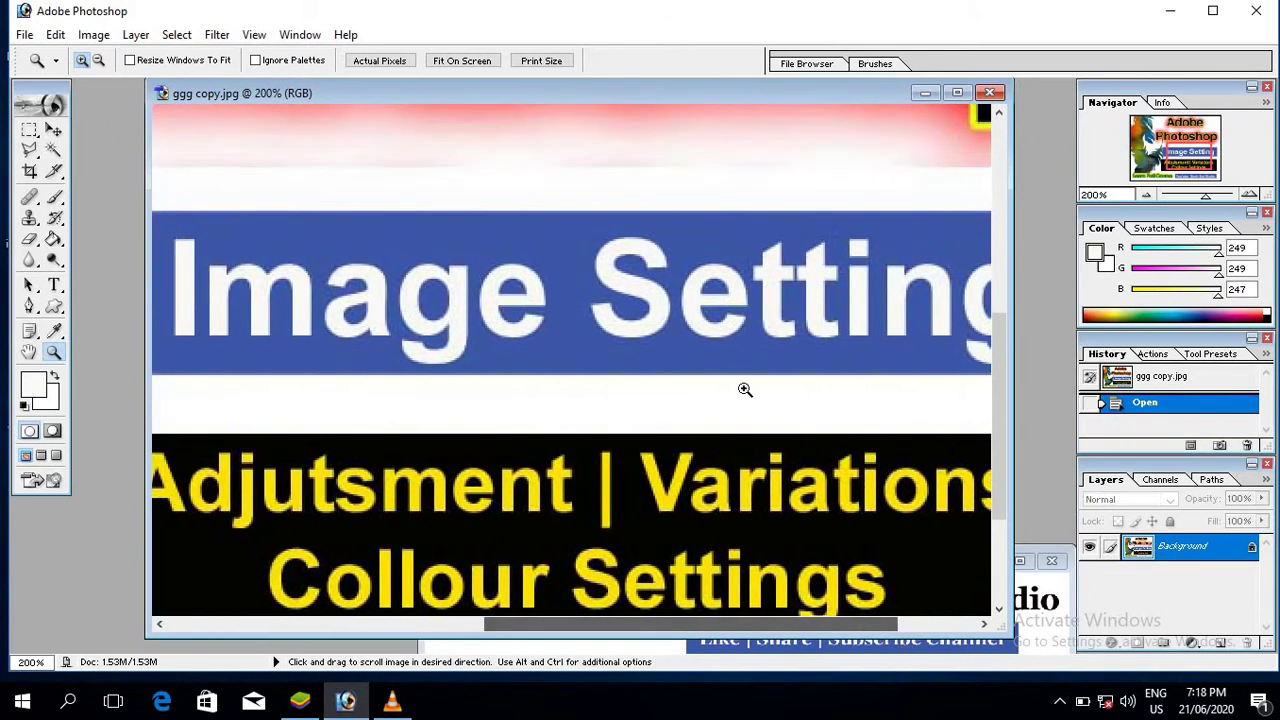
left_click(98, 60)
left_click(605, 453)
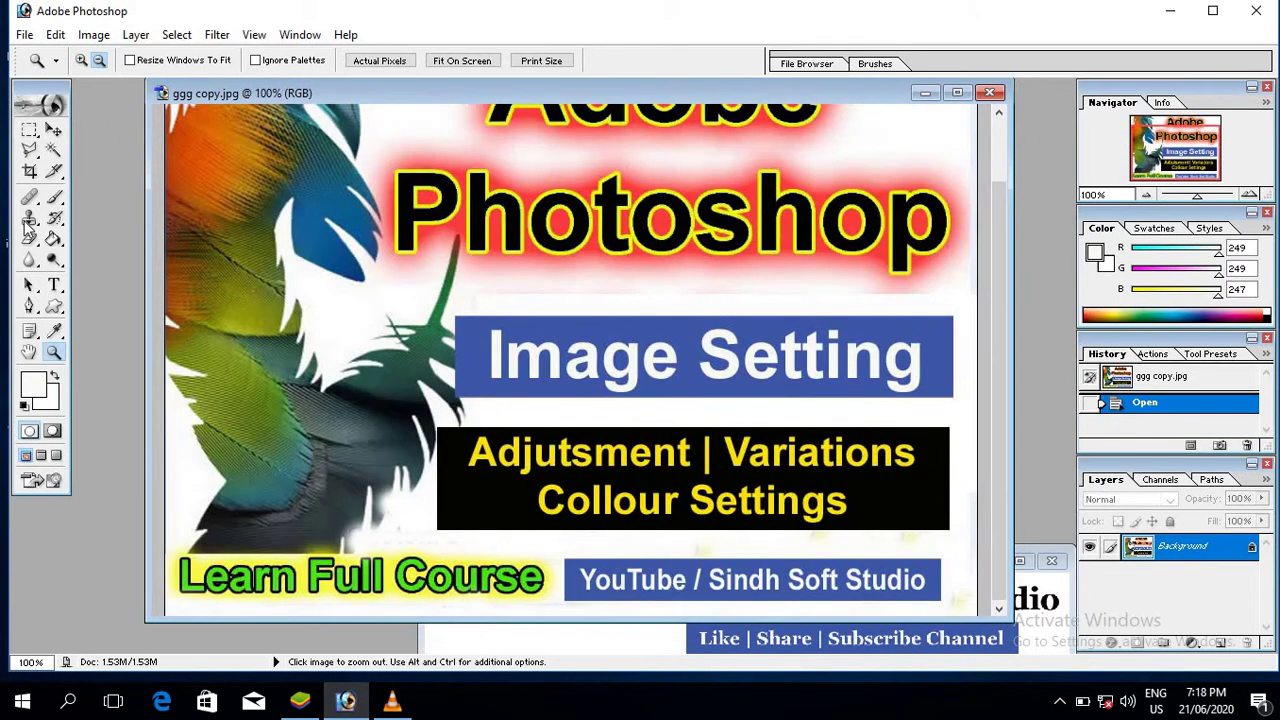
left_click(54, 130)
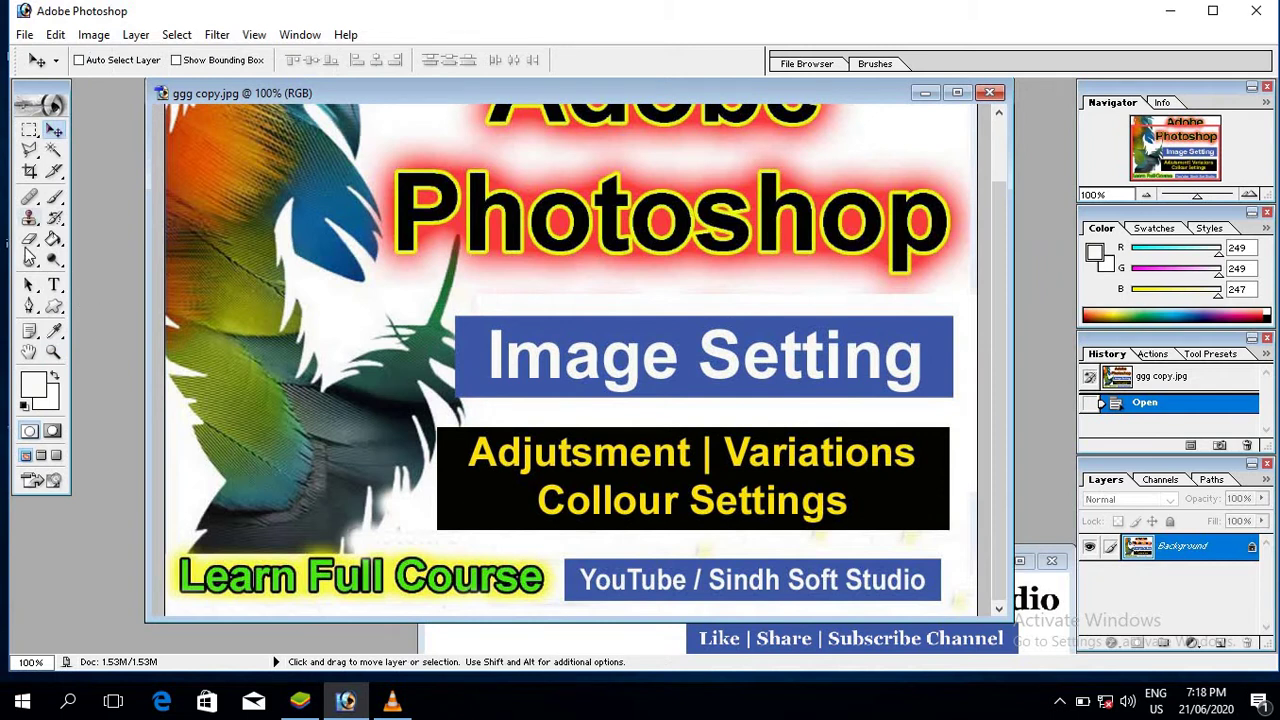
left_click(29, 218)
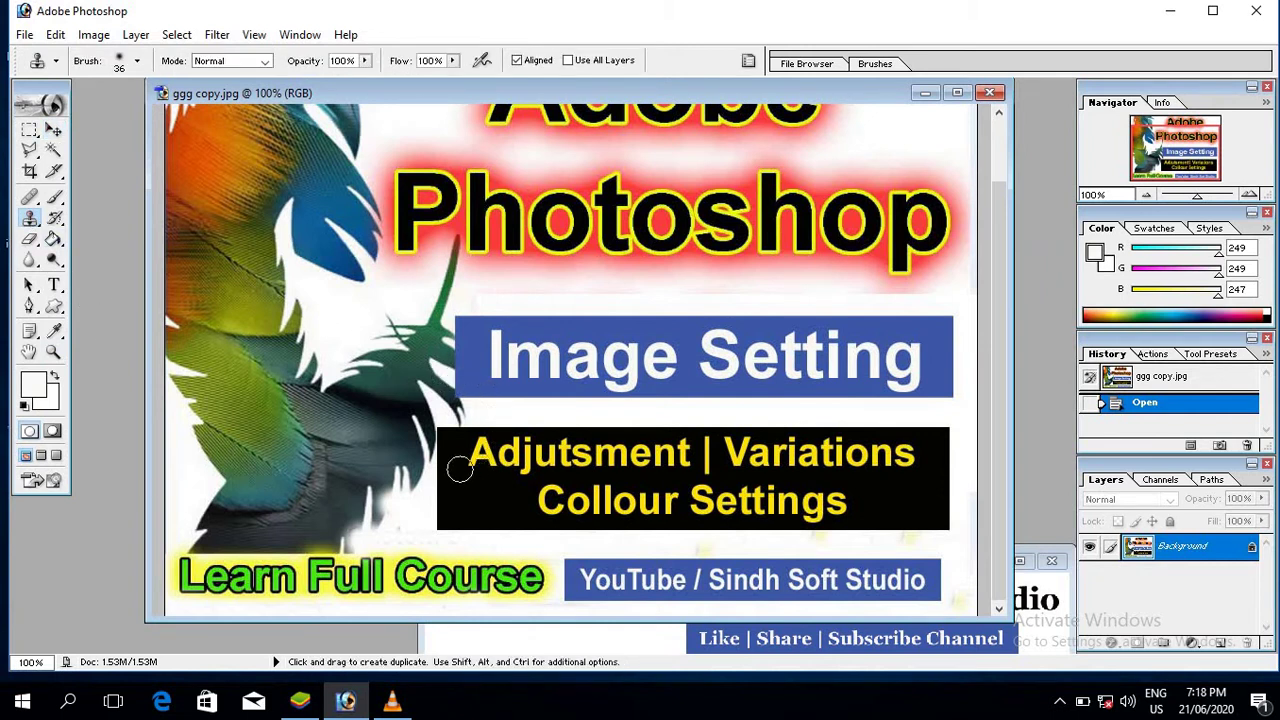
key("super+r")
type("al")
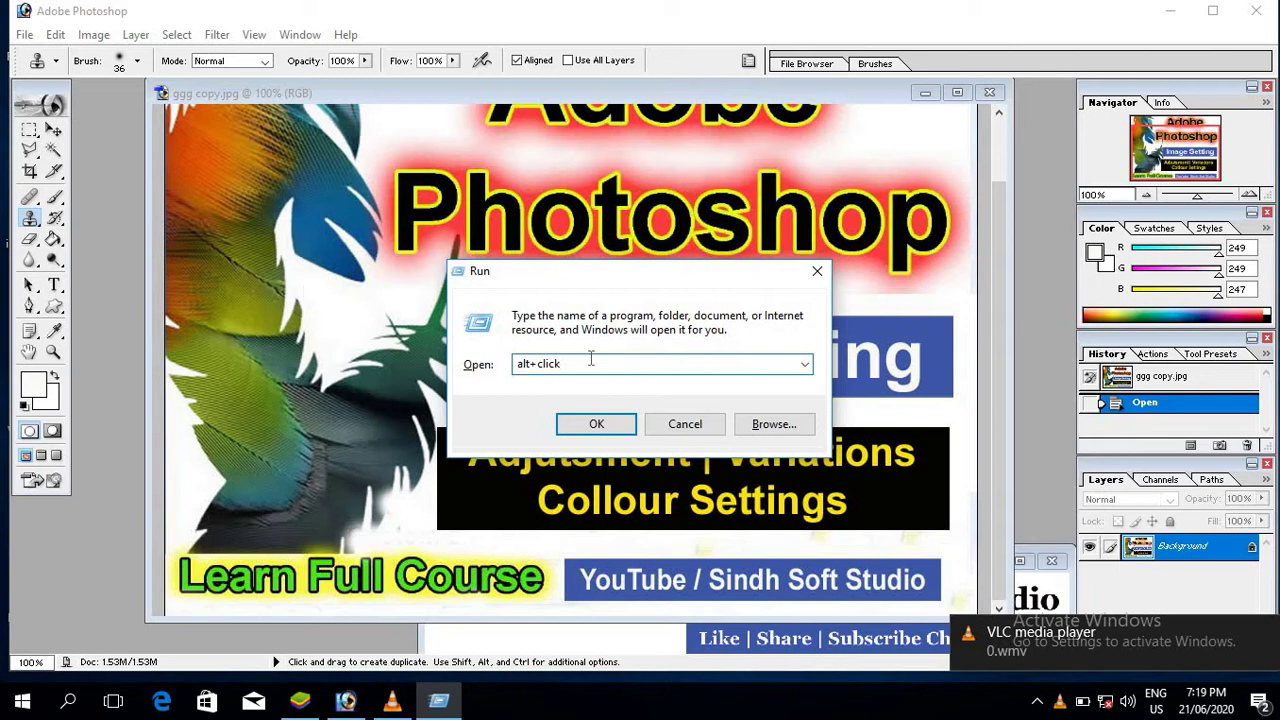
left_click(685, 424)
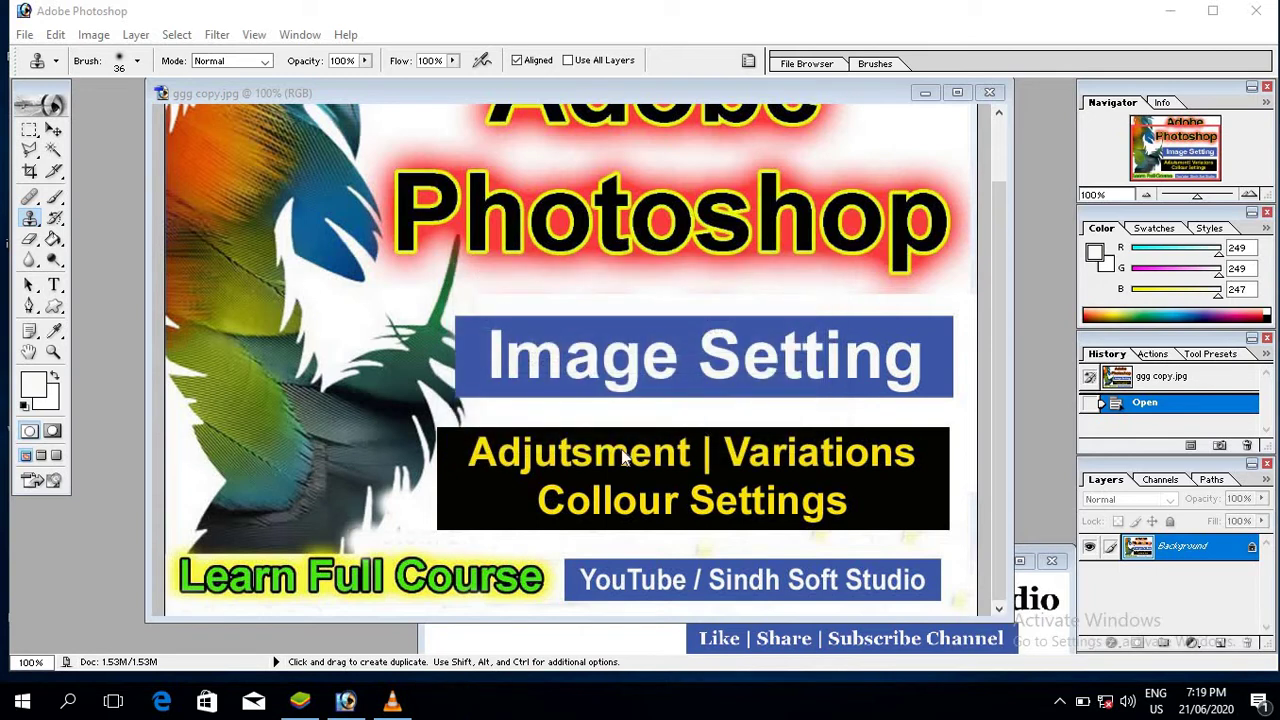
- Clone the black background over the first letters of "Adjutsment" with the Clone Stamp and undo the last stroke
left_click(31, 220)
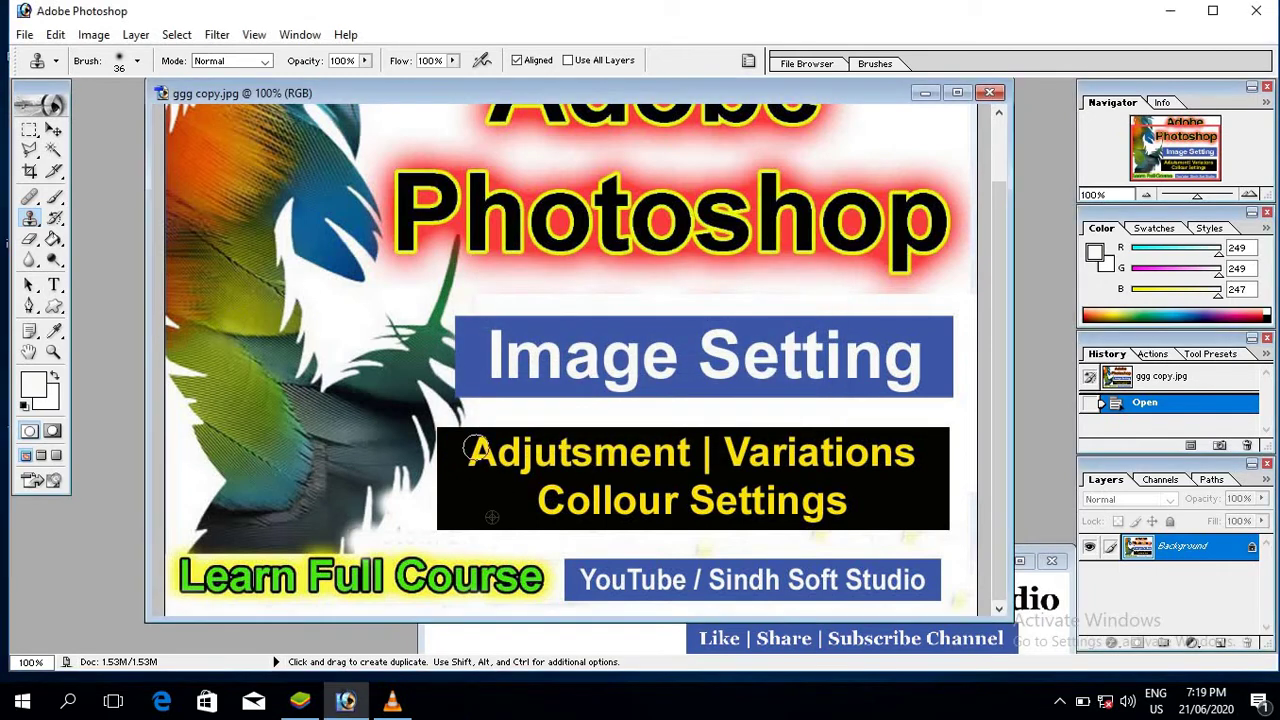
mouse_move(474, 455)
left_mouse_down()
mouse_move(467, 495)
mouse_move(515, 444)
mouse_move(502, 485)
left_mouse_up()
left_click(463, 507, "alt")
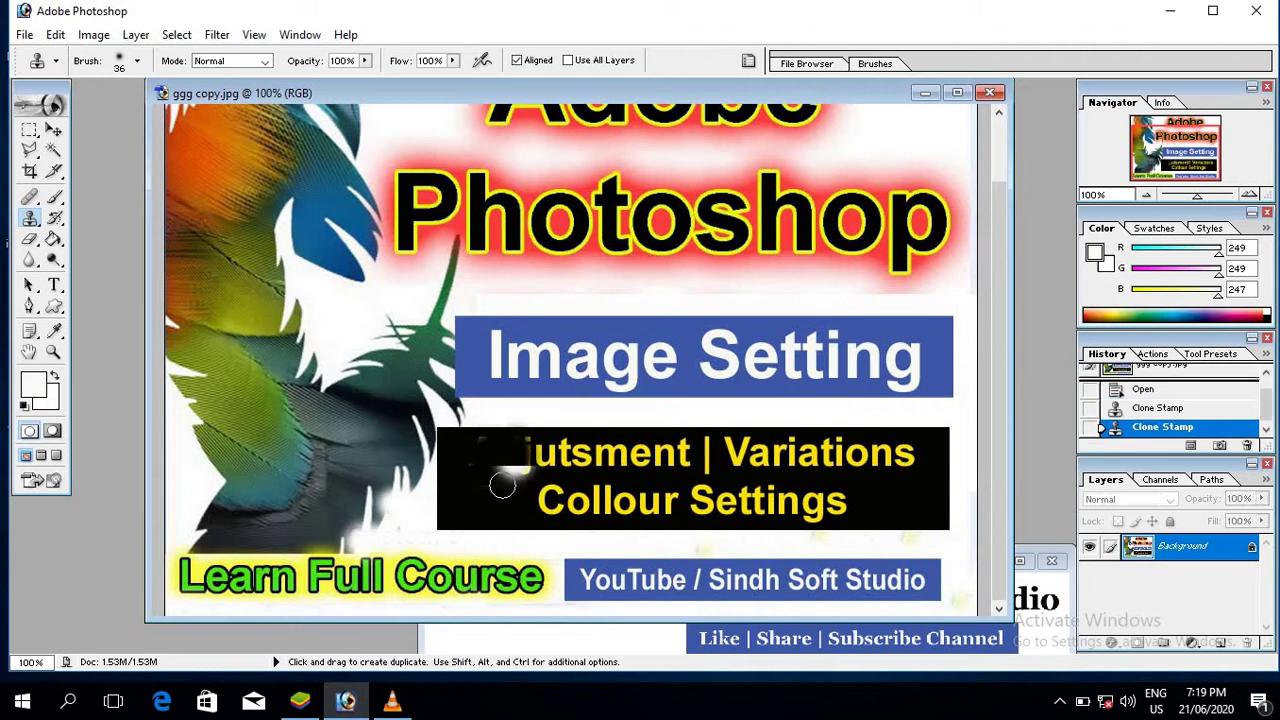
key("ctrl+z")
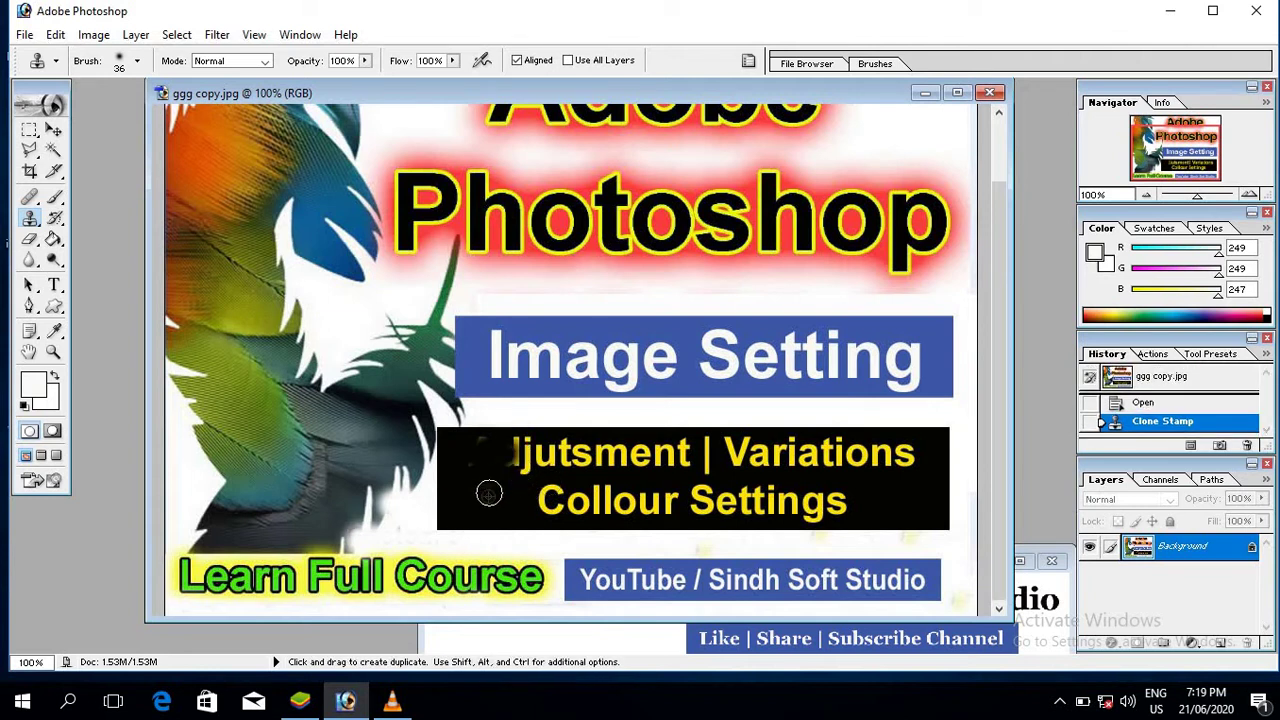
- Clone black over the "dju" letters of "Adjutsment" and the start of "Collour", and undo the last three strokes
left_click(479, 498, "alt")
mouse_move(514, 449)
left_mouse_down()
mouse_move(481, 477)
mouse_move(555, 449)
mouse_move(551, 497)
left_mouse_up()
left_click(520, 450)
left_click(463, 451, "alt")
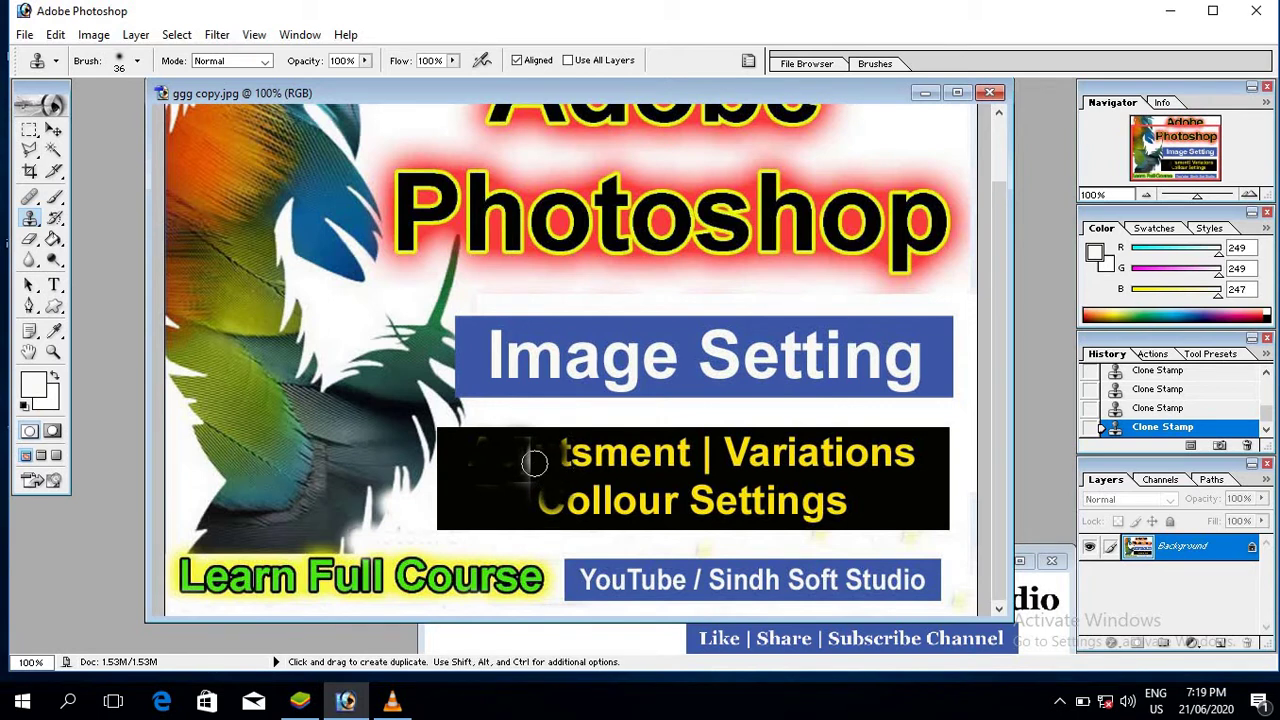
key("ctrl+alt+z")
key("ctrl+alt+z")
key("ctrl+alt+z")
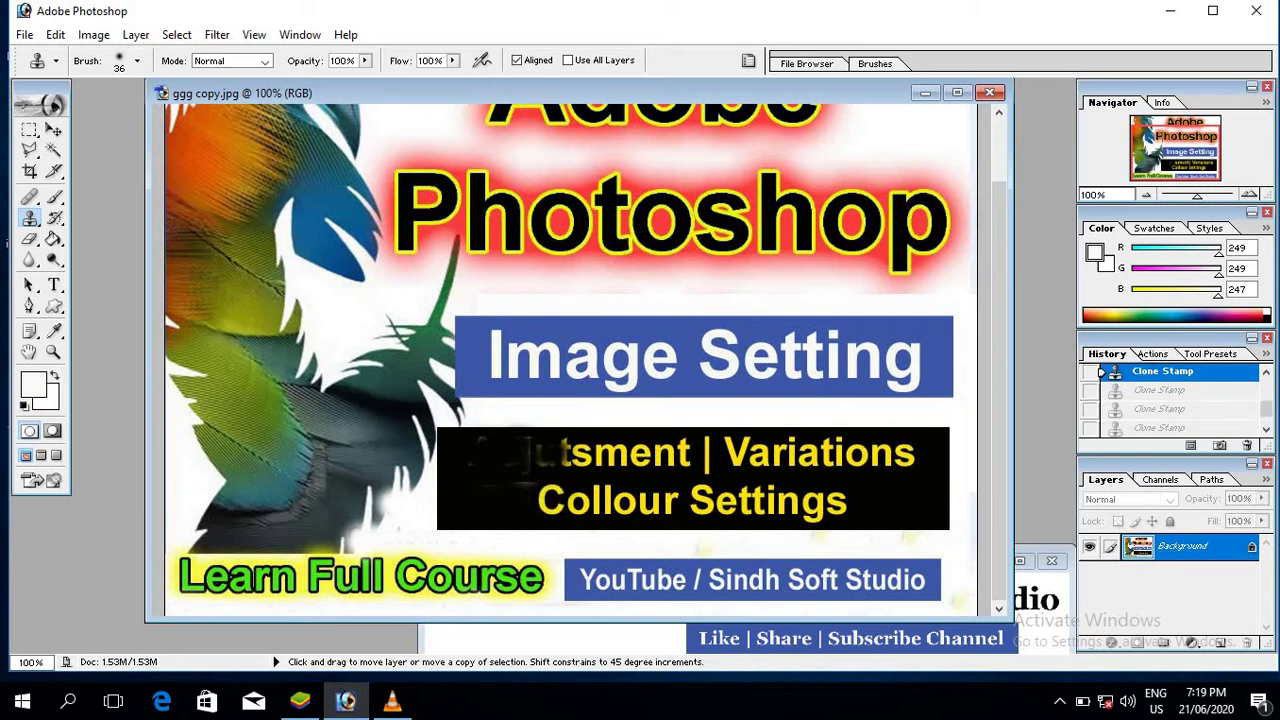
- Cover the remaining letters of "Adjutsment" with black cloned from the banner's blank area
left_click(479, 462, "alt")
left_click(560, 460)
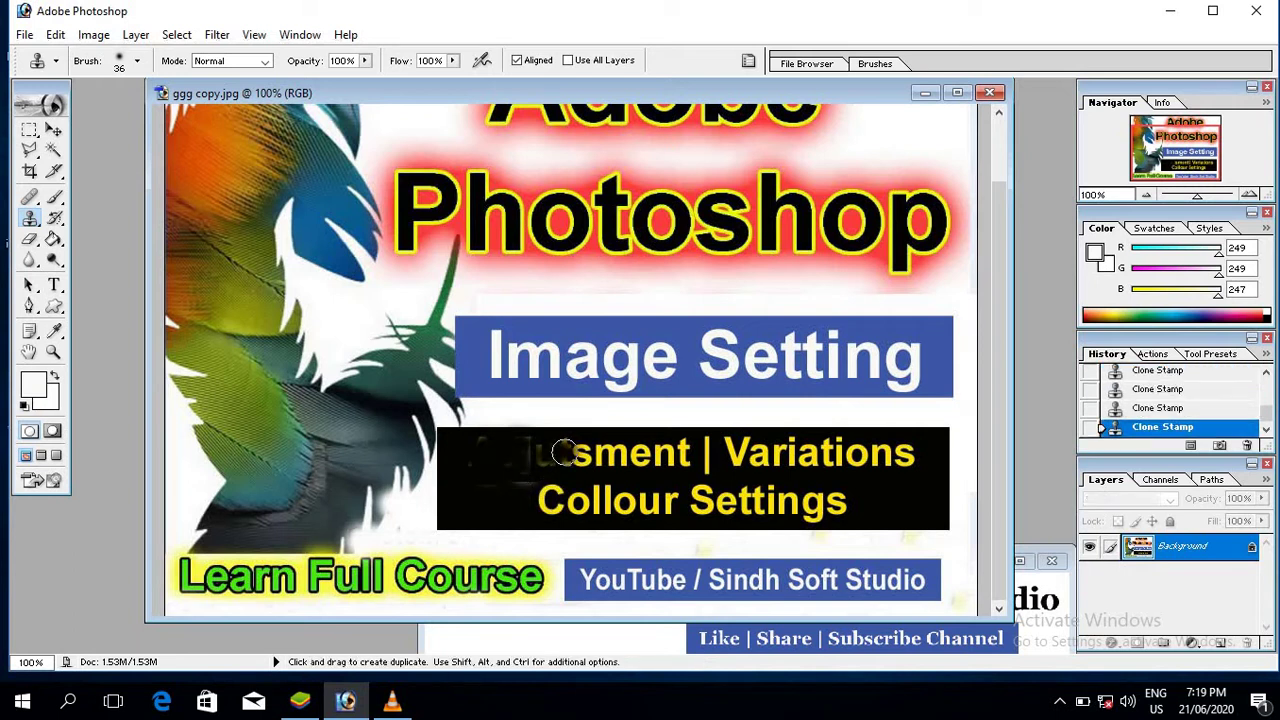
mouse_move(575, 457)
left_mouse_down()
mouse_move(487, 464)
mouse_move(621, 448)
mouse_move(610, 452)
mouse_move(682, 465)
left_mouse_up()
left_click(463, 456, "alt")
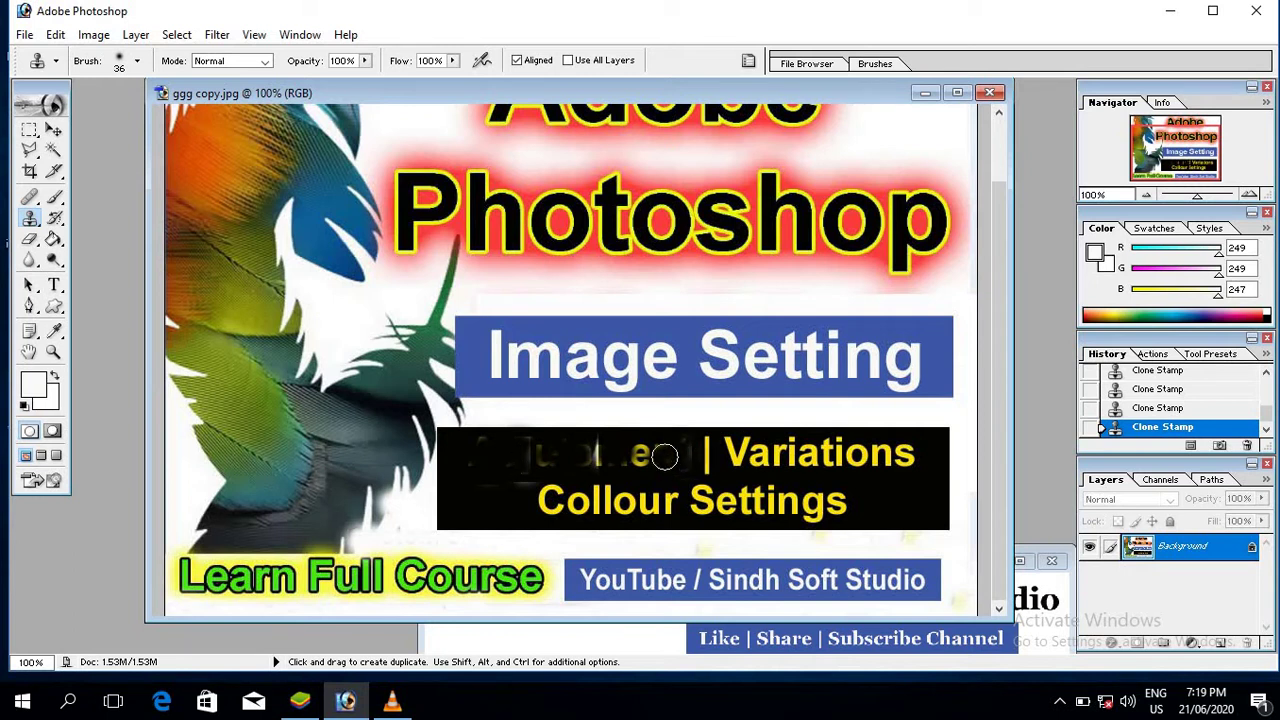
left_click(477, 456, "alt")
mouse_move(596, 449)
left_mouse_down()
mouse_move(594, 460)
mouse_move(640, 458)
left_mouse_up()
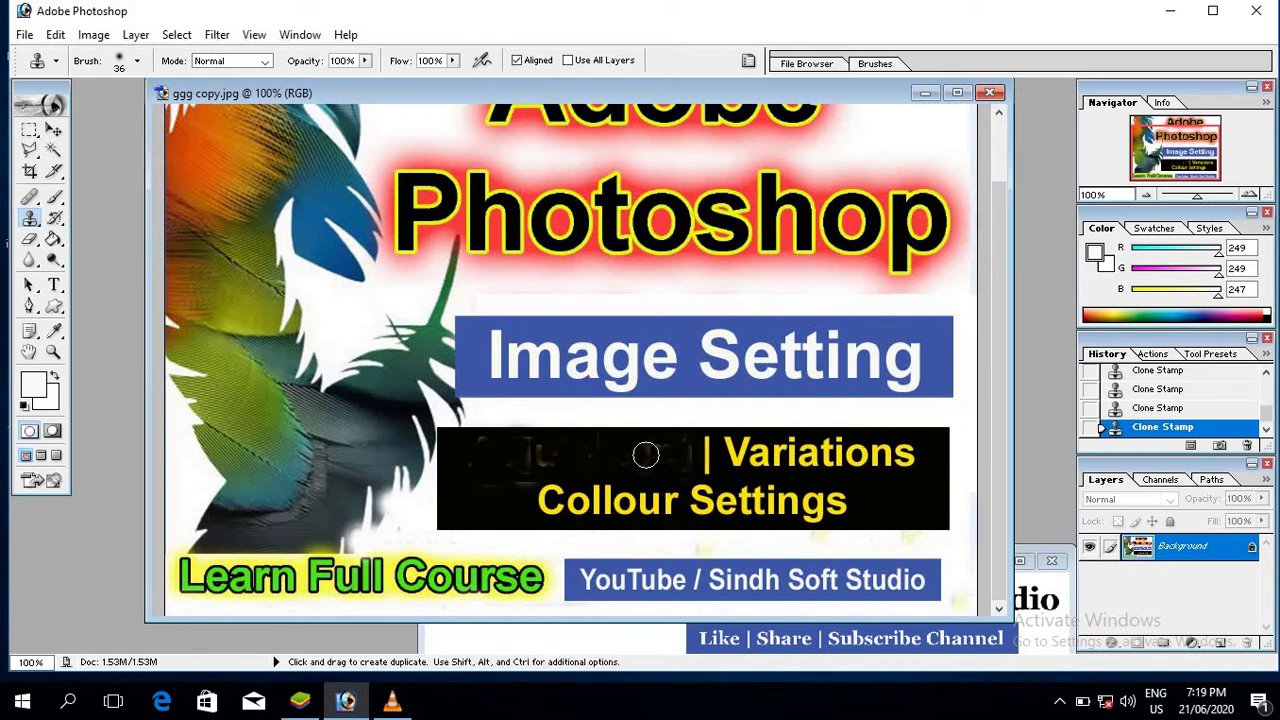
- Cover the word "Collour" in the black banner with cloned black background
left_click(463, 493, "alt")
mouse_move(517, 491)
left_mouse_down()
mouse_move(589, 508)
mouse_move(606, 495)
mouse_move(607, 512)
mouse_move(654, 492)
mouse_move(629, 506)
mouse_move(678, 500)
mouse_move(630, 498)
left_mouse_up()
left_click(488, 498, "alt")
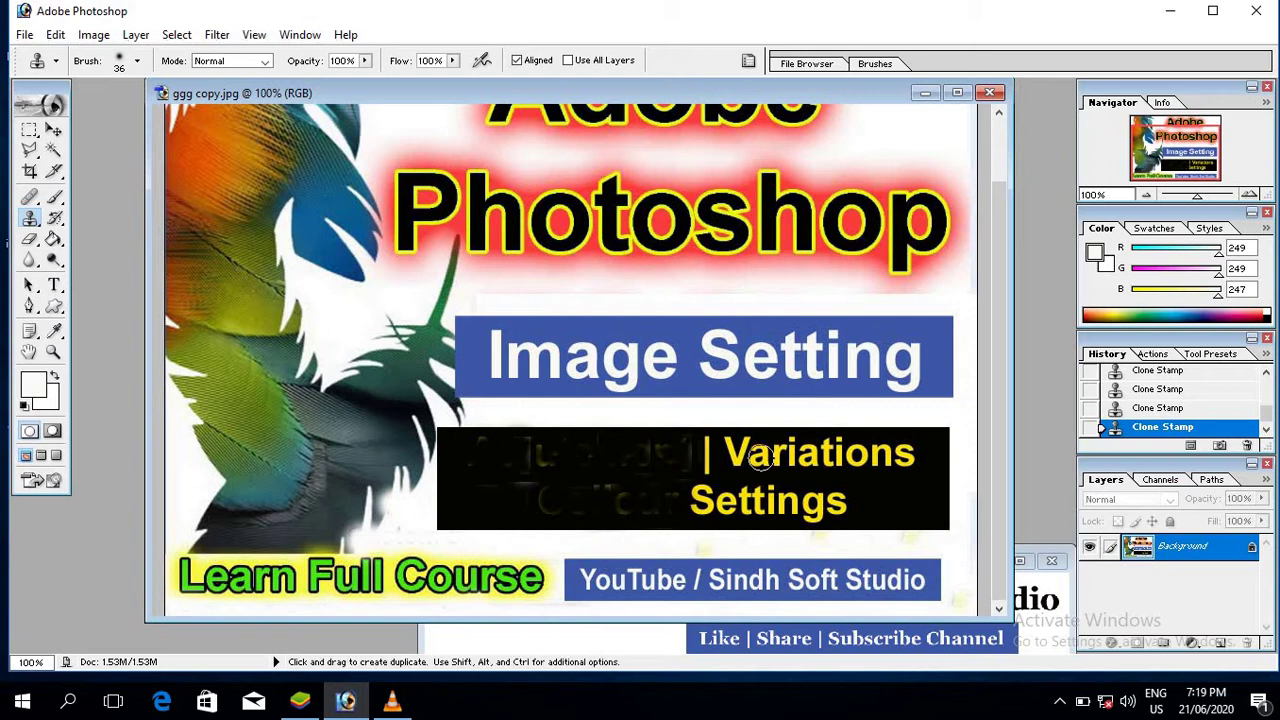
- Cover the divider and the word "Variations" with black sampled from the already cleared part of the banner
mouse_move(703, 447)
left_mouse_down()
mouse_move(747, 446)
mouse_move(737, 465)
mouse_move(602, 470)
mouse_move(778, 444)
mouse_move(763, 458)
mouse_move(799, 447)
left_mouse_up()
left_click(474, 462, "alt")
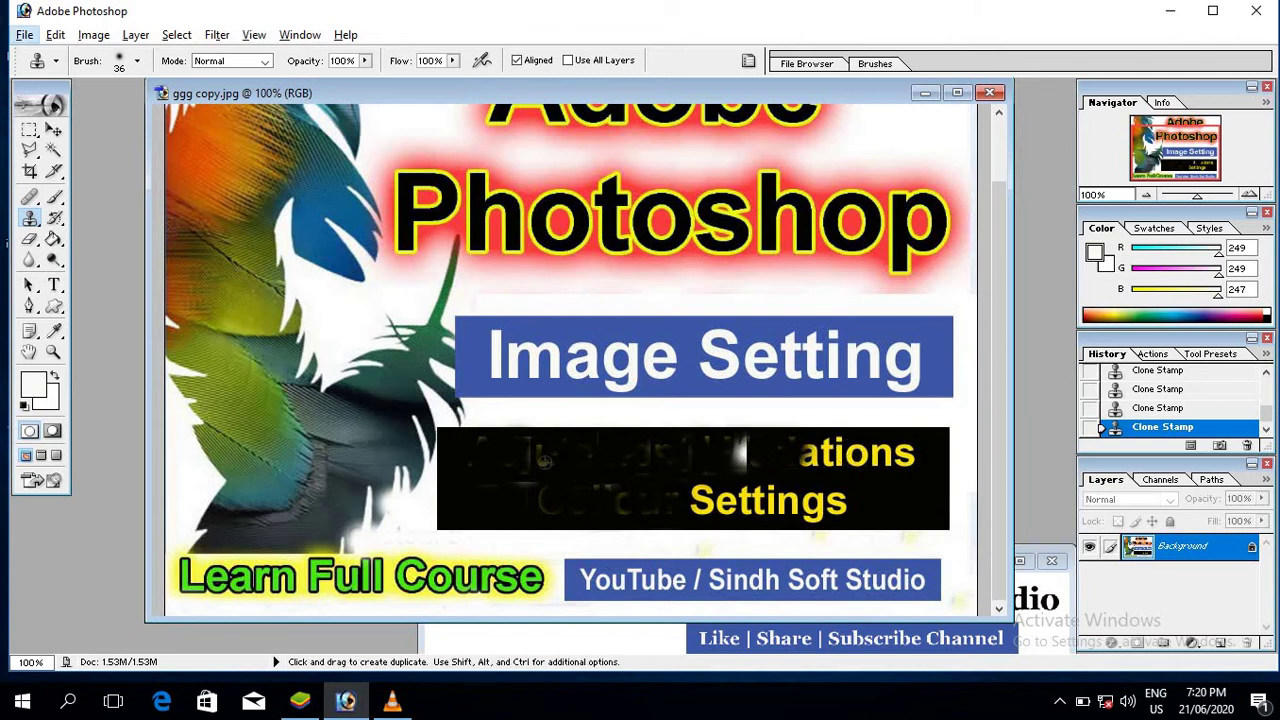
left_click(543, 463, "alt")
left_click_drag(745, 452, 742, 467)
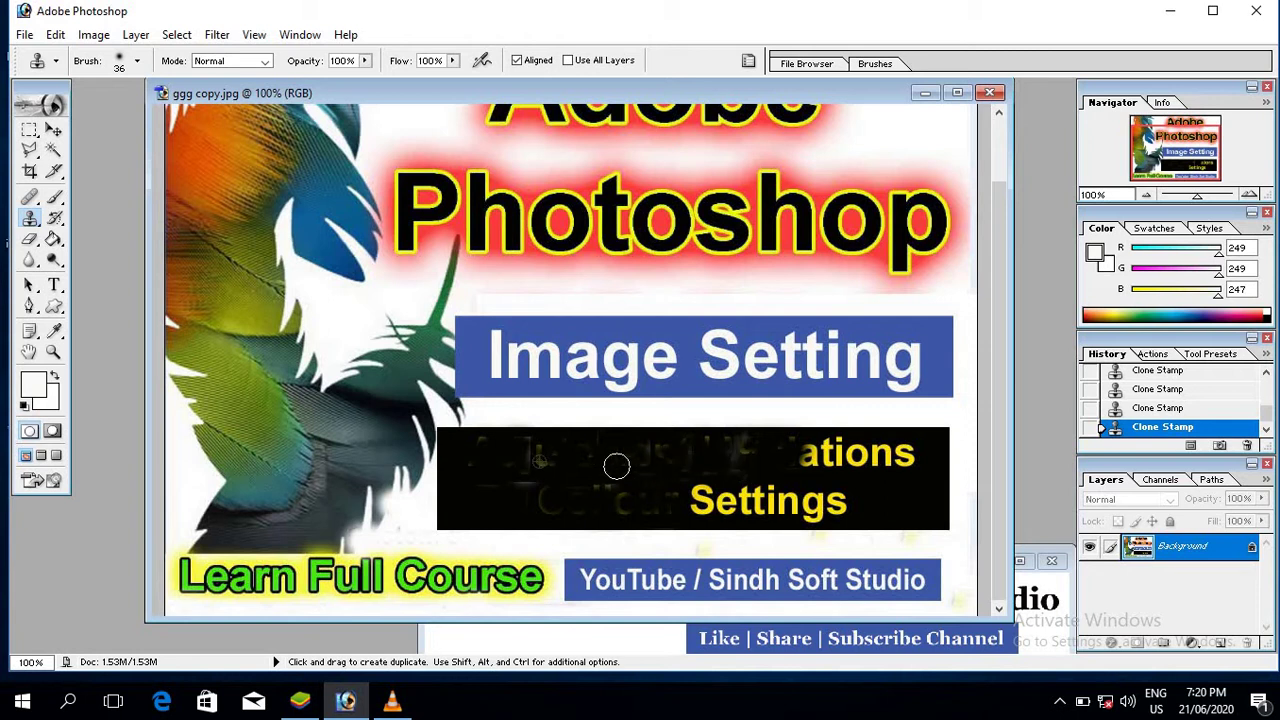
left_click(490, 462, "alt")
left_click_drag(840, 456, 798, 464)
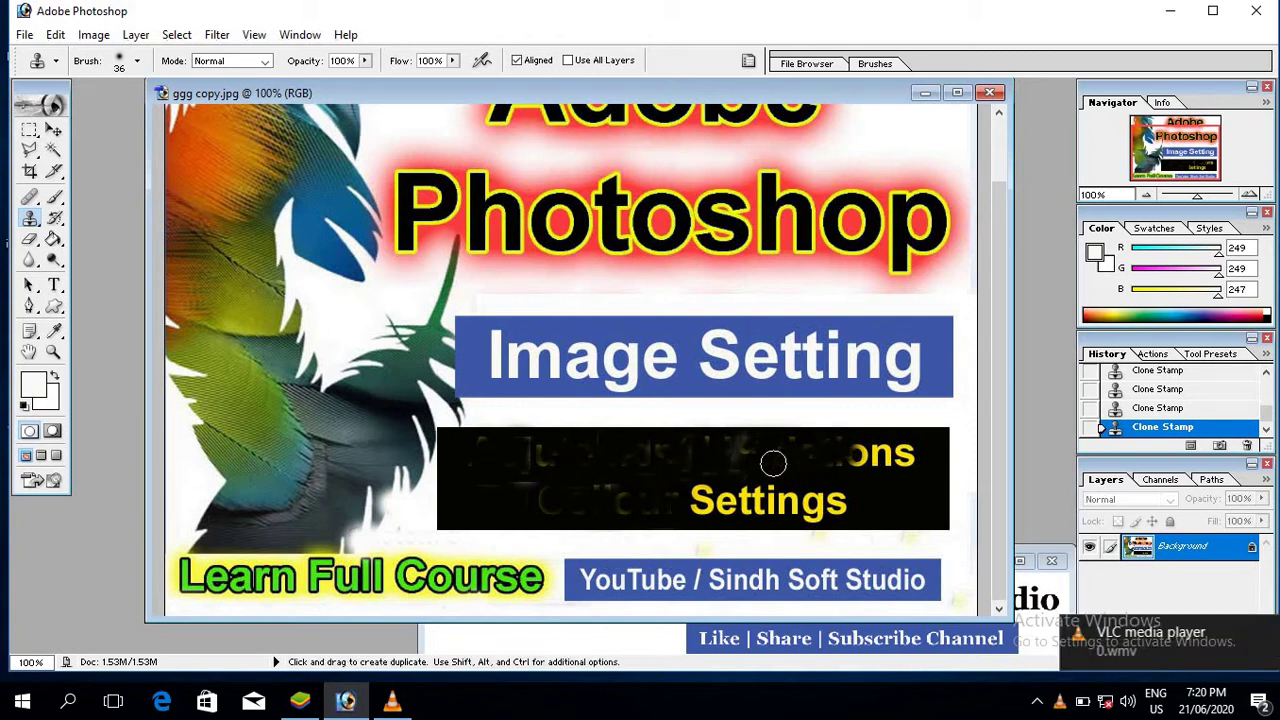
left_click(470, 470, "alt")
mouse_move(889, 468)
left_mouse_down()
mouse_move(909, 460)
mouse_move(860, 461)
mouse_move(850, 440)
mouse_move(851, 466)
left_mouse_up()
- Cover the word "Settings" in the black banner's second line with cloned black background
left_click(572, 462, "alt")
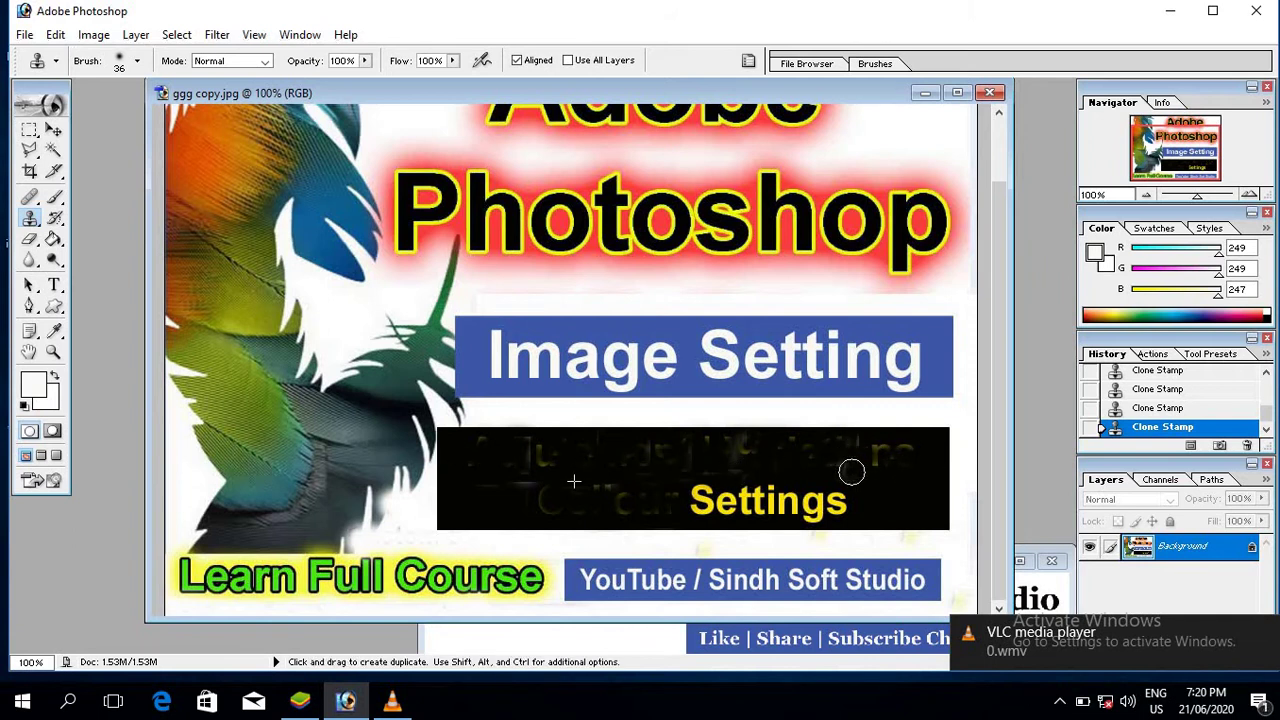
left_click(560, 473, "alt")
mouse_move(697, 487)
left_mouse_down()
mouse_move(737, 496)
mouse_move(747, 508)
mouse_move(651, 488)
mouse_move(772, 488)
mouse_move(782, 502)
mouse_move(769, 492)
mouse_move(757, 506)
mouse_move(814, 514)
left_mouse_up()
left_click(588, 462, "alt")
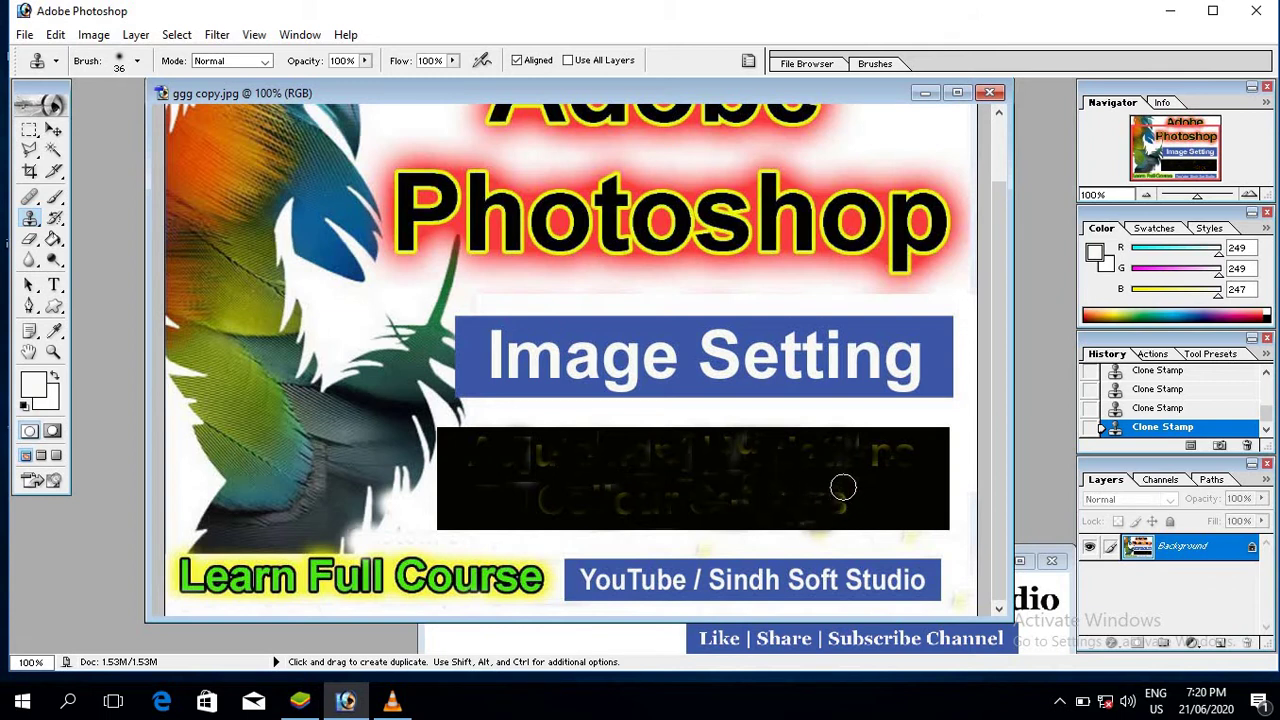
key("alt")
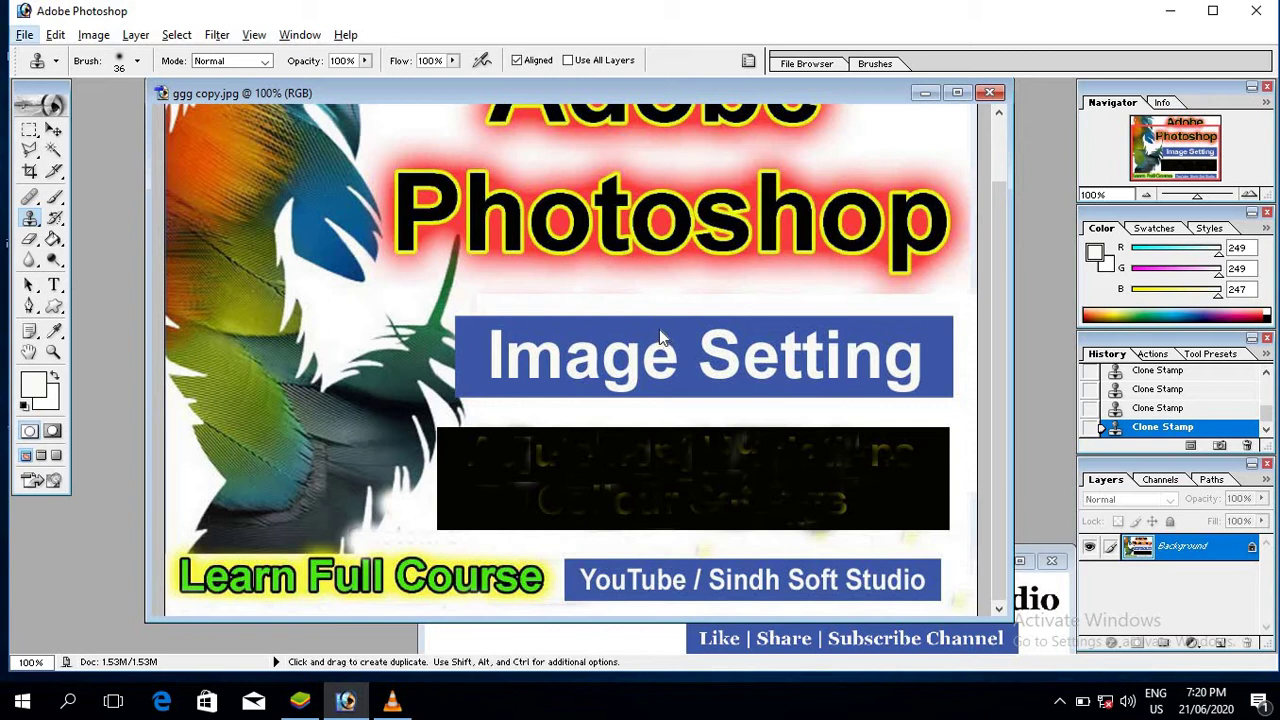
- Clone the blue banner background over the letter "e" of "Image", sampling beside the letter
left_click(55, 131)
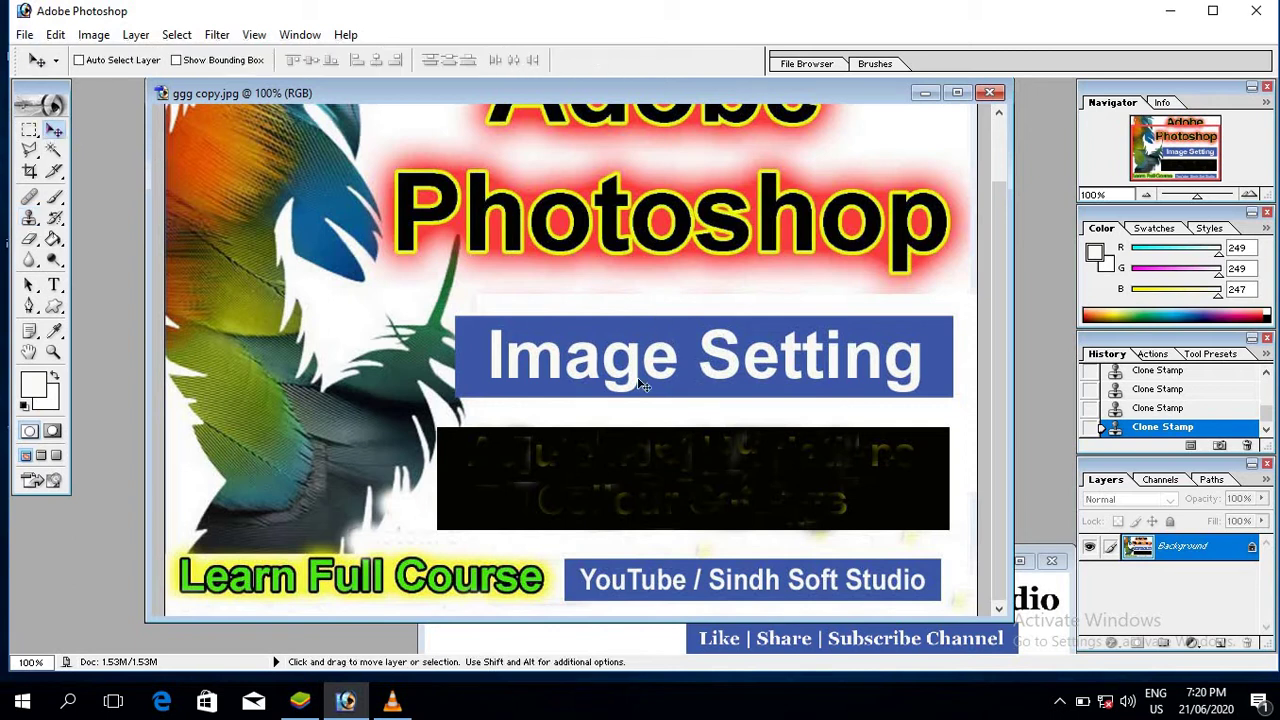
left_click(29, 218)
key("alt")
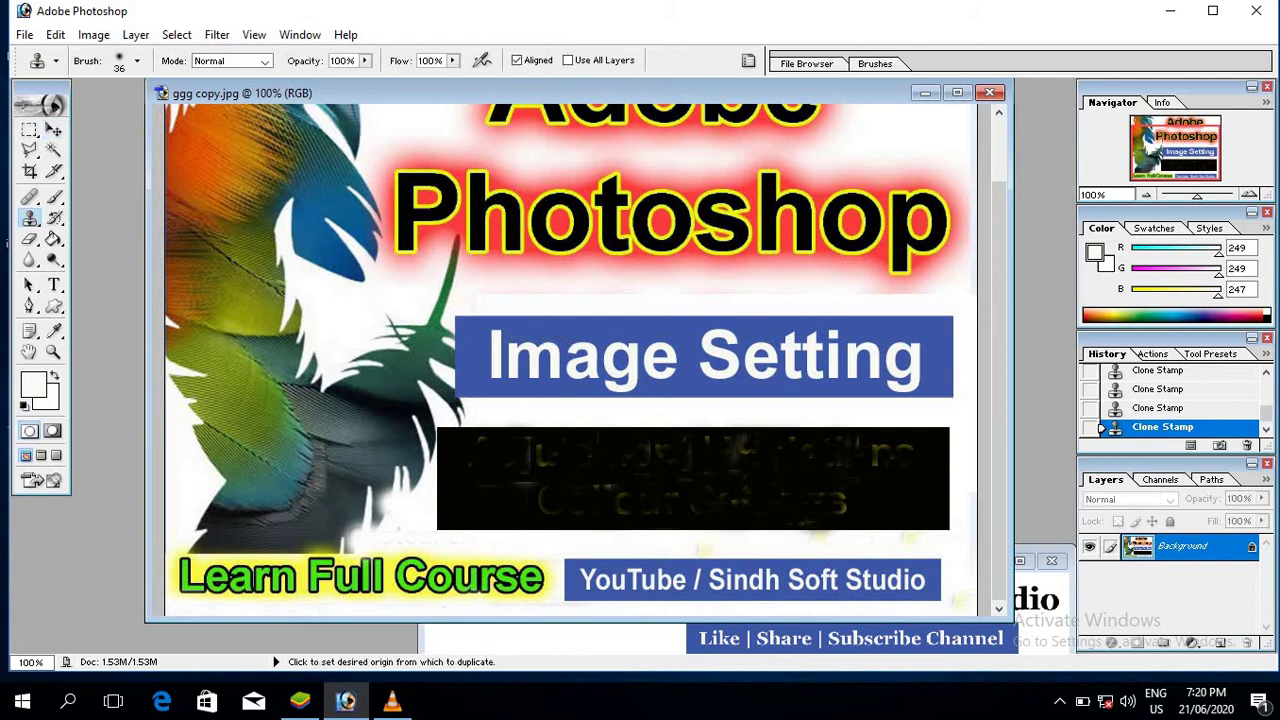
left_click(728, 333, "alt")
left_click(684, 333, "alt")
left_click(661, 357)
left_click(661, 357)
left_click(661, 357)
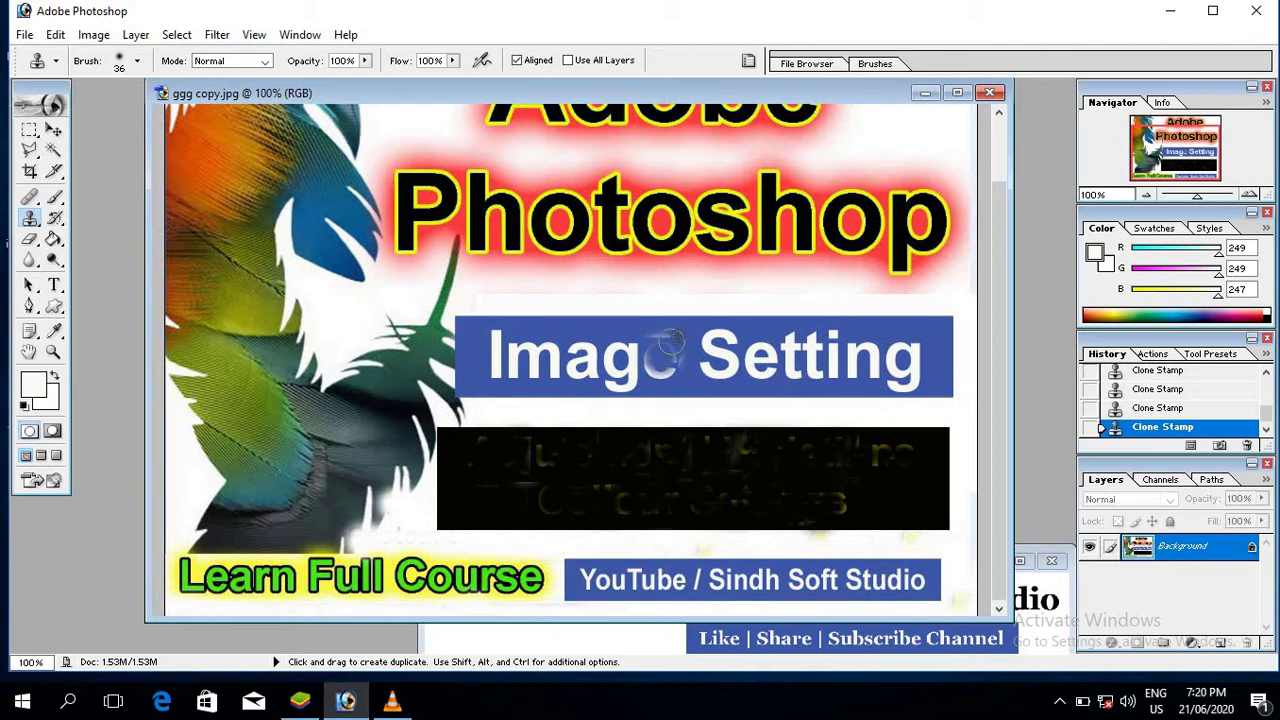
key("alt")
left_click(684, 331, "alt")
left_click(667, 354)
left_click(668, 360)
left_click(673, 337, "alt")
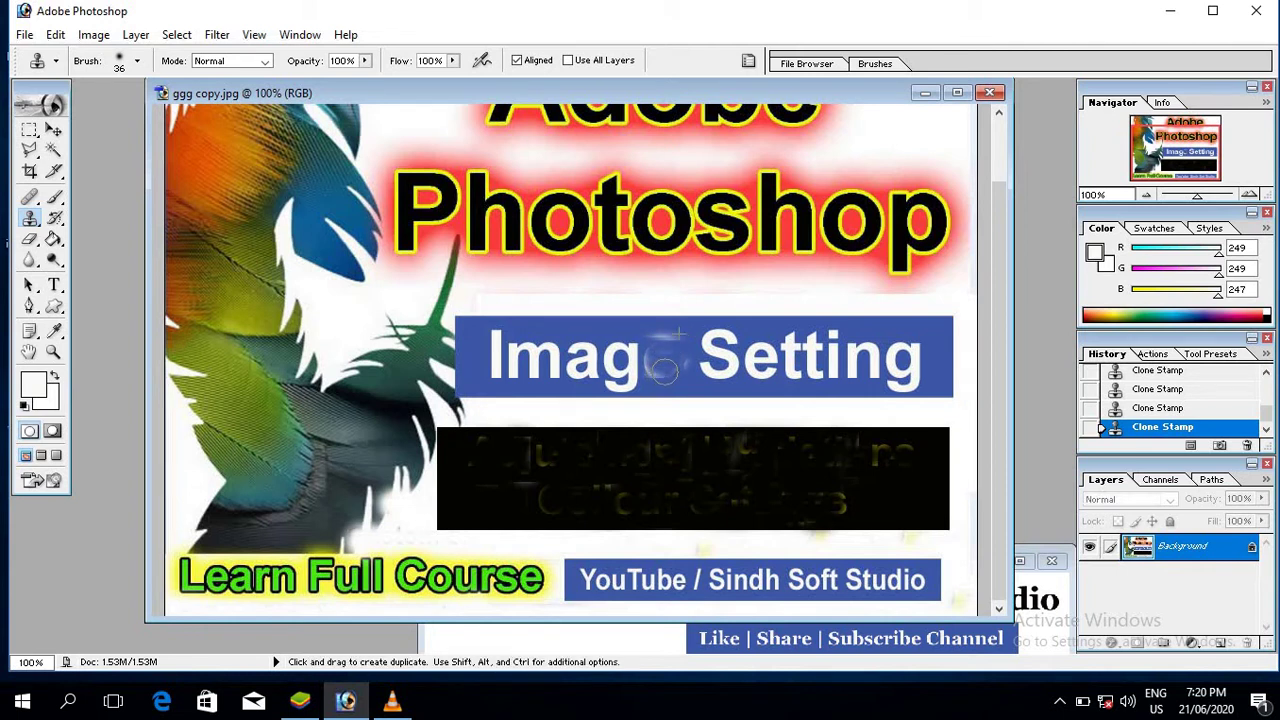
- Clone blue over the remnants of the "e" and the upper part of the "g" in "Image"
key("alt")
left_click(675, 337, "alt")
mouse_move(652, 365)
left_mouse_down()
mouse_move(616, 353)
mouse_move(638, 355)
left_mouse_up()
left_click(676, 338, "alt")
- Clone blue from the banner's end over the upper part of the final "g" in "Setting"
key("alt")
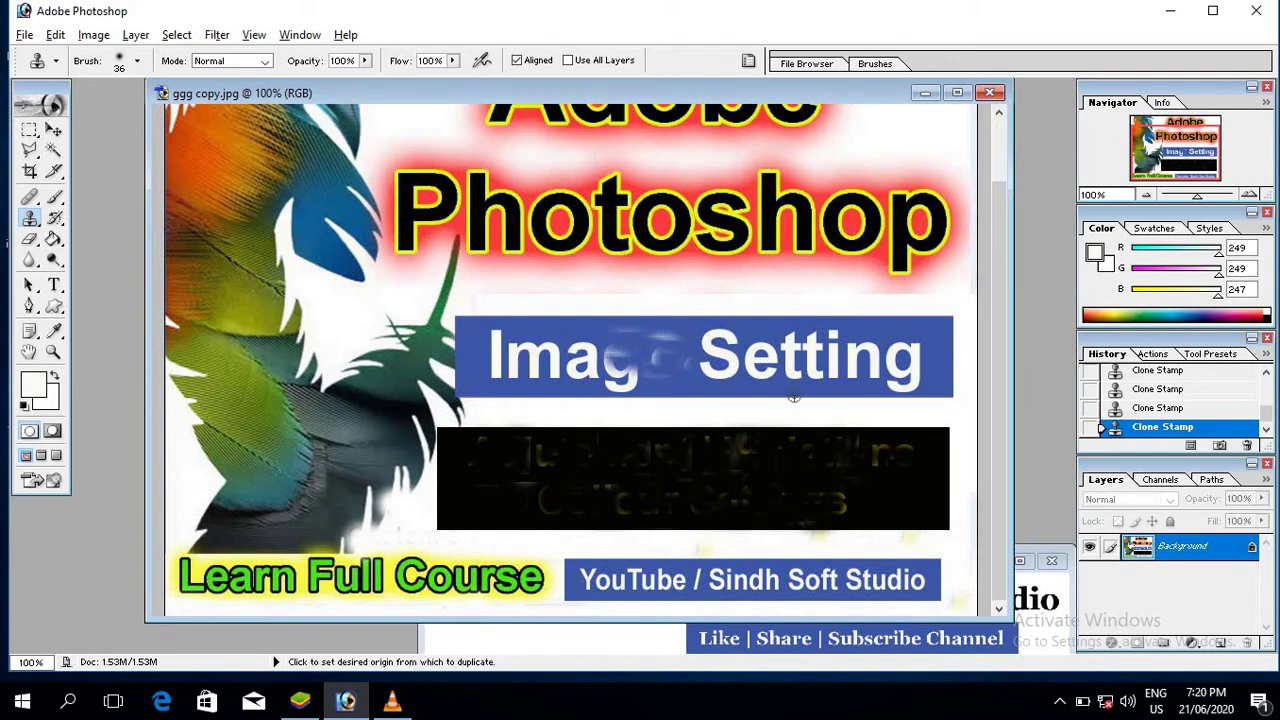
left_click(937, 333, "alt")
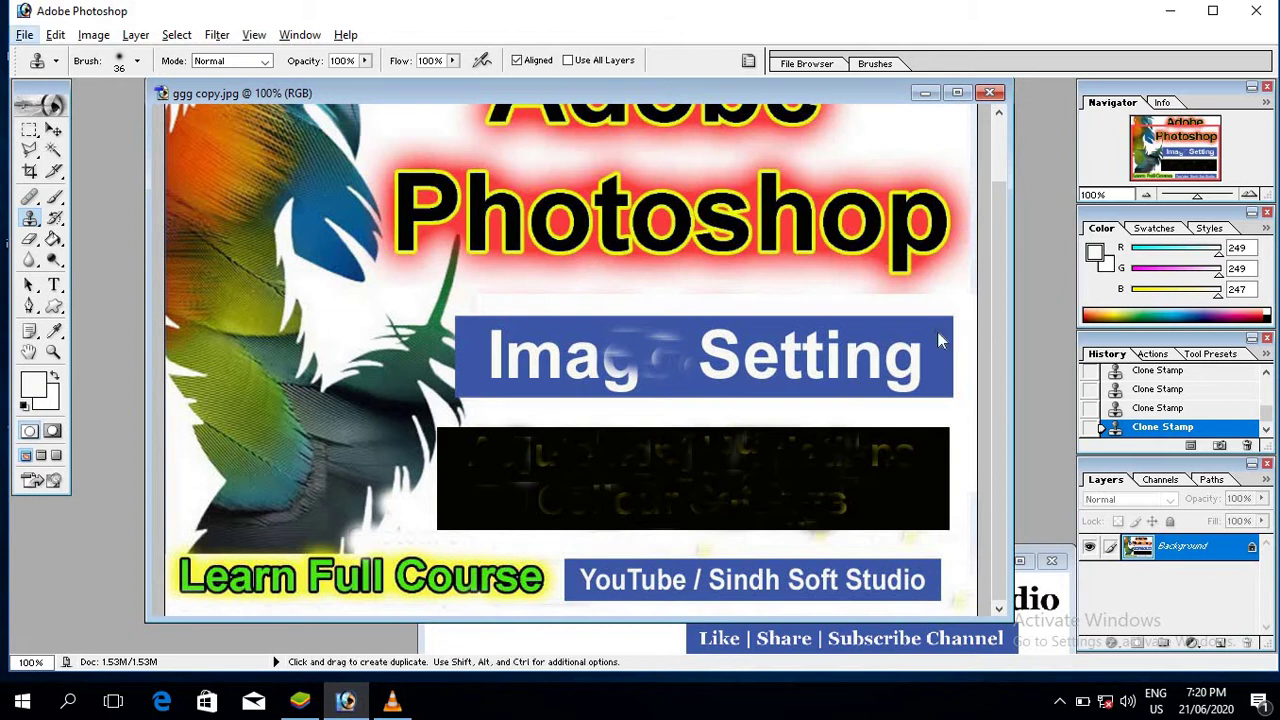
key("alt")
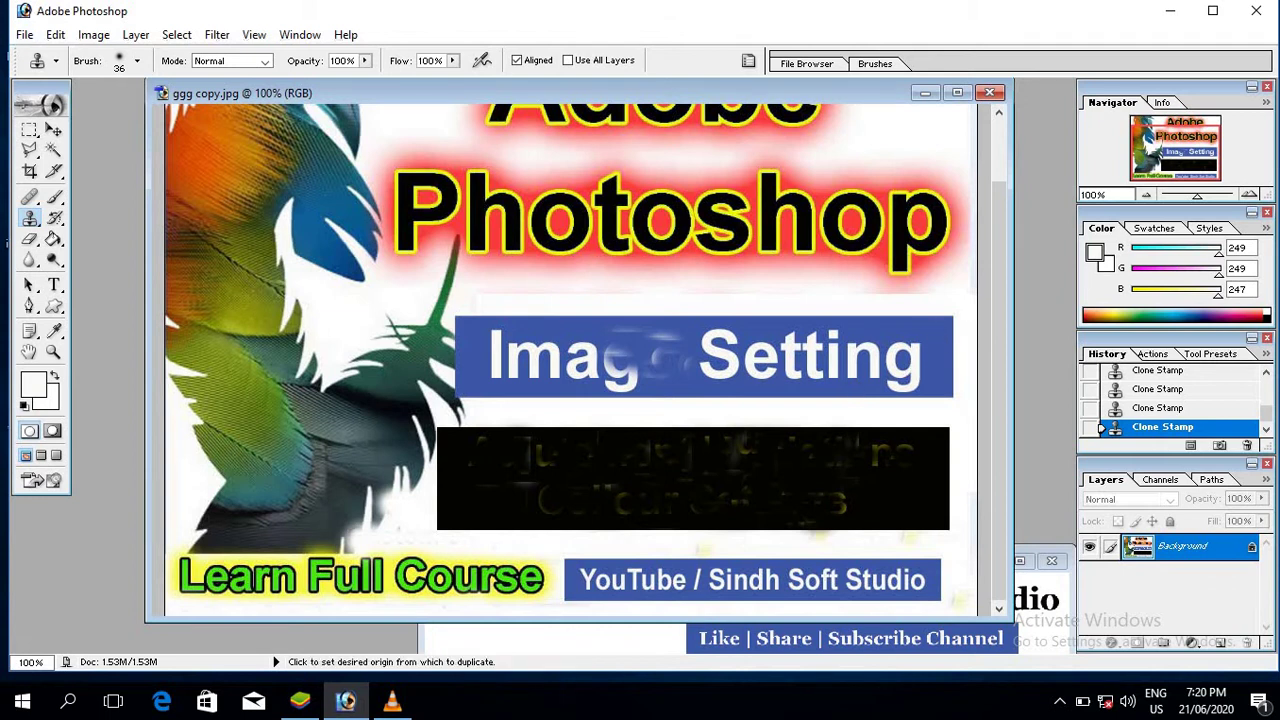
left_click(935, 333, "alt")
left_click(905, 356)
left_click(905, 357)
left_click(905, 357)
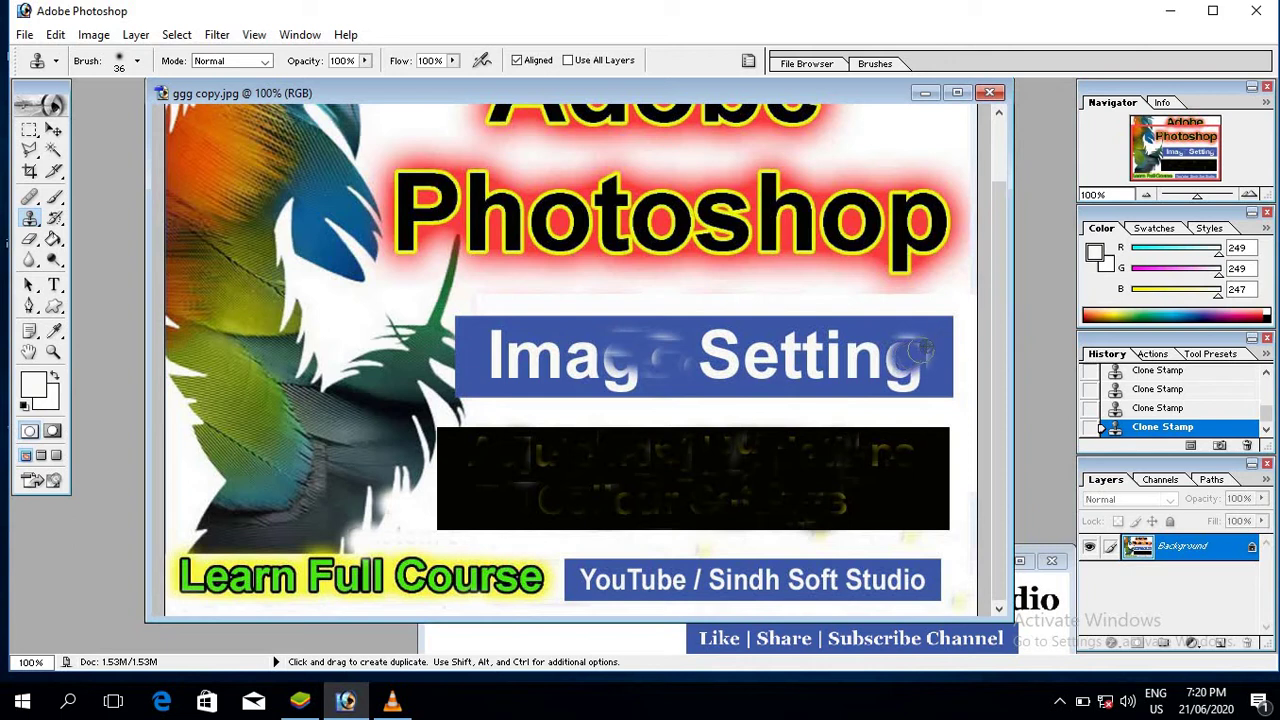
left_click(933, 339, "alt")
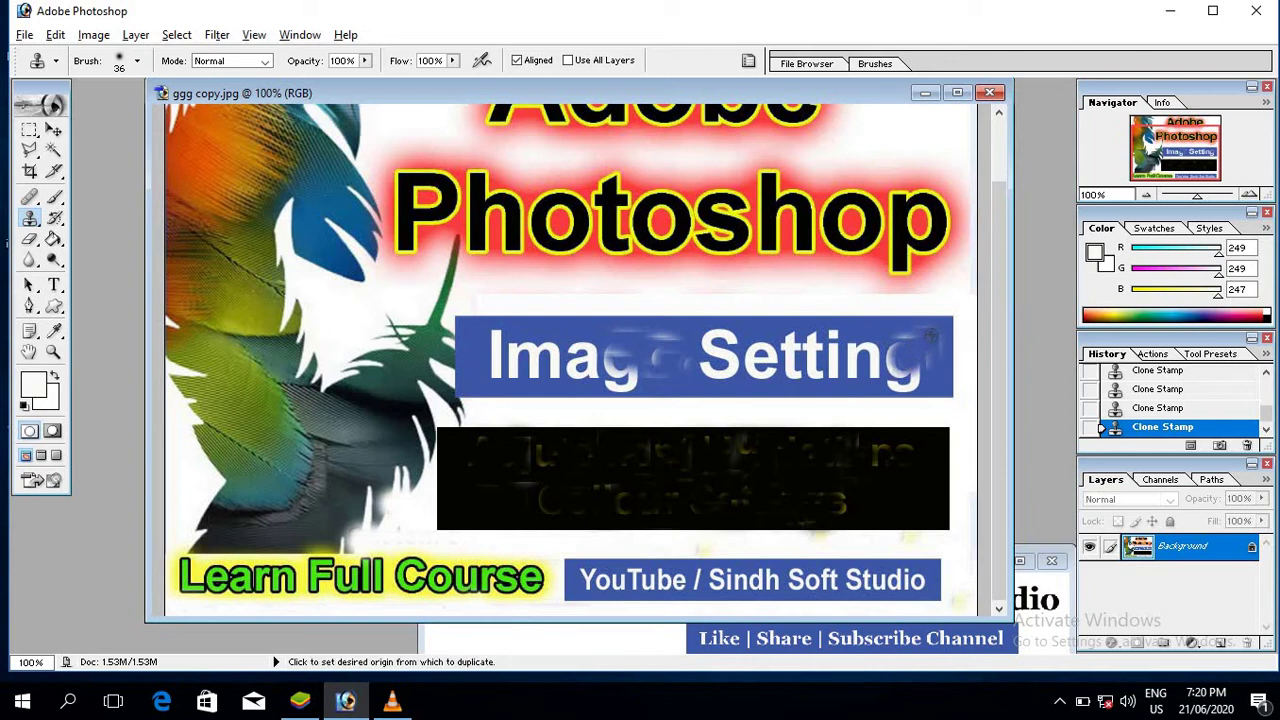
left_click(936, 336, "alt")
left_click(891, 356)
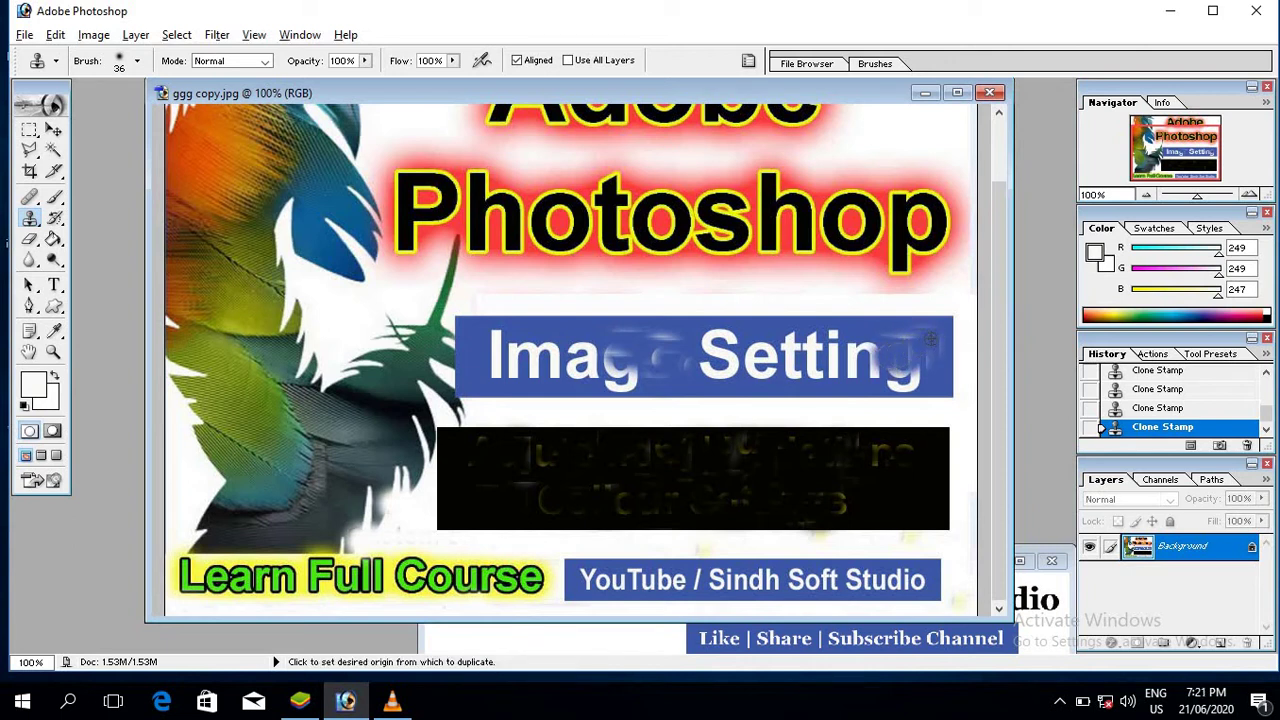
- Cover the lower part of the final "g" in "Setting" with cloned blue background
left_click(934, 341, "alt")
left_click(910, 368)
left_click(918, 372)
left_click(918, 372)
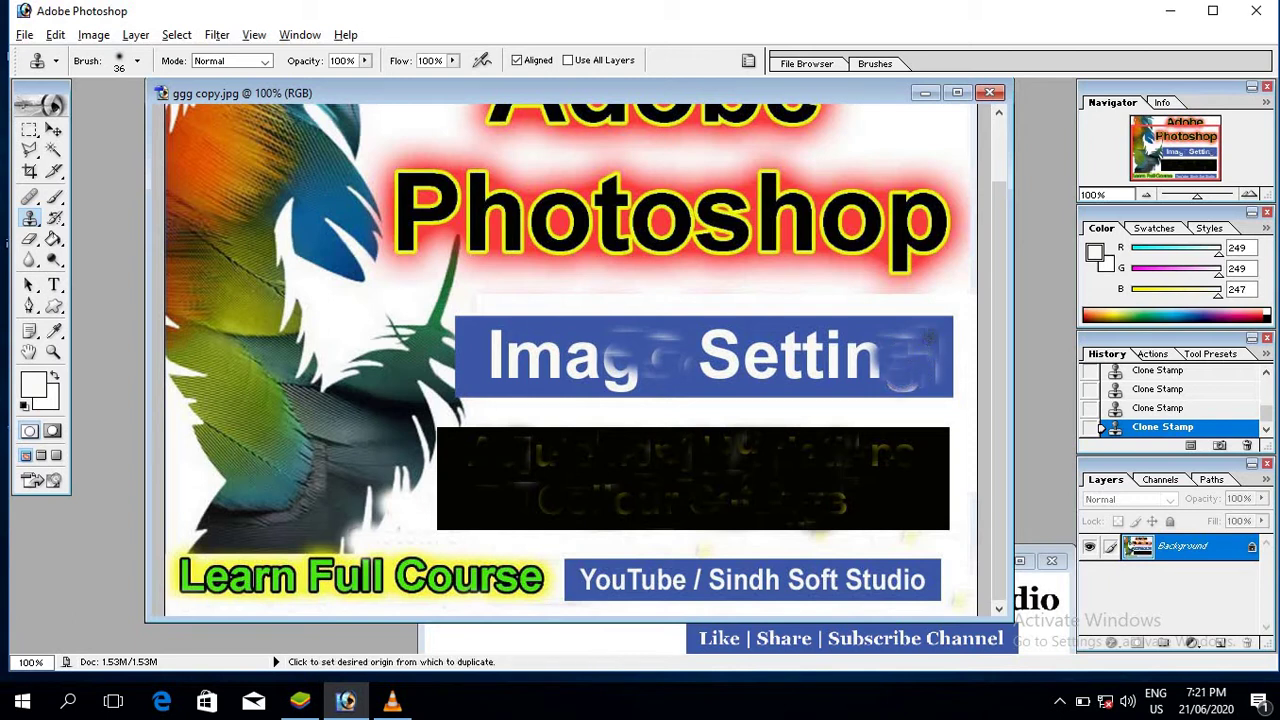
left_click(930, 338, "alt")
left_click(910, 387)
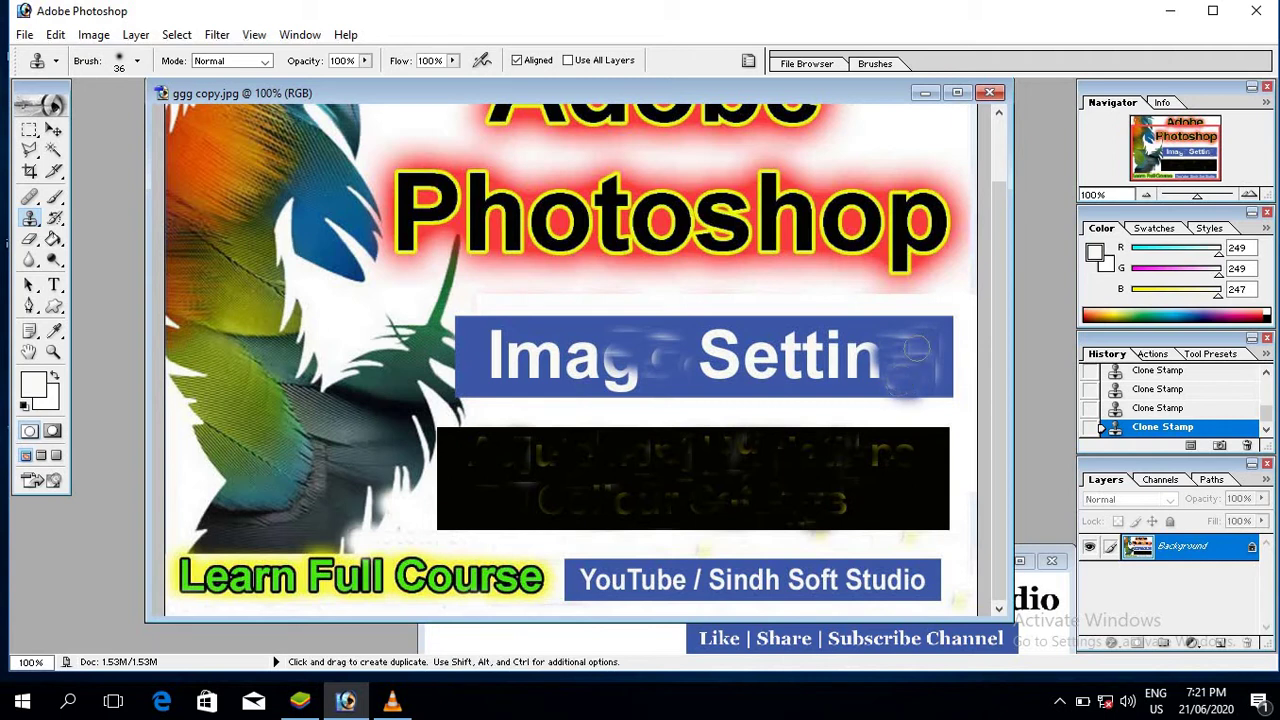
- Clone blue from the banner's end over the "n" and the dot of the neighbouring "i" in "Setting"
left_click(922, 345, "alt")
mouse_move(870, 350)
left_mouse_down()
mouse_move(853, 352)
mouse_move(860, 368)
left_mouse_up()
left_click(917, 349, "alt")
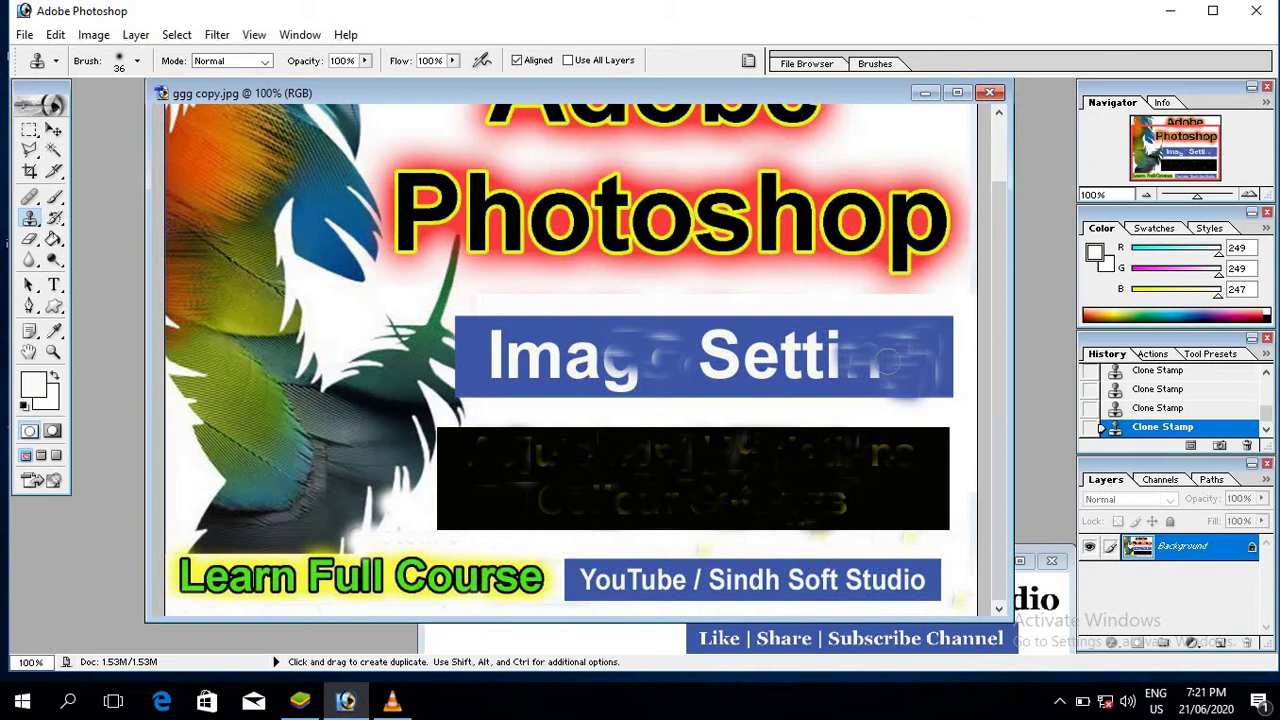
left_click(939, 338, "alt")
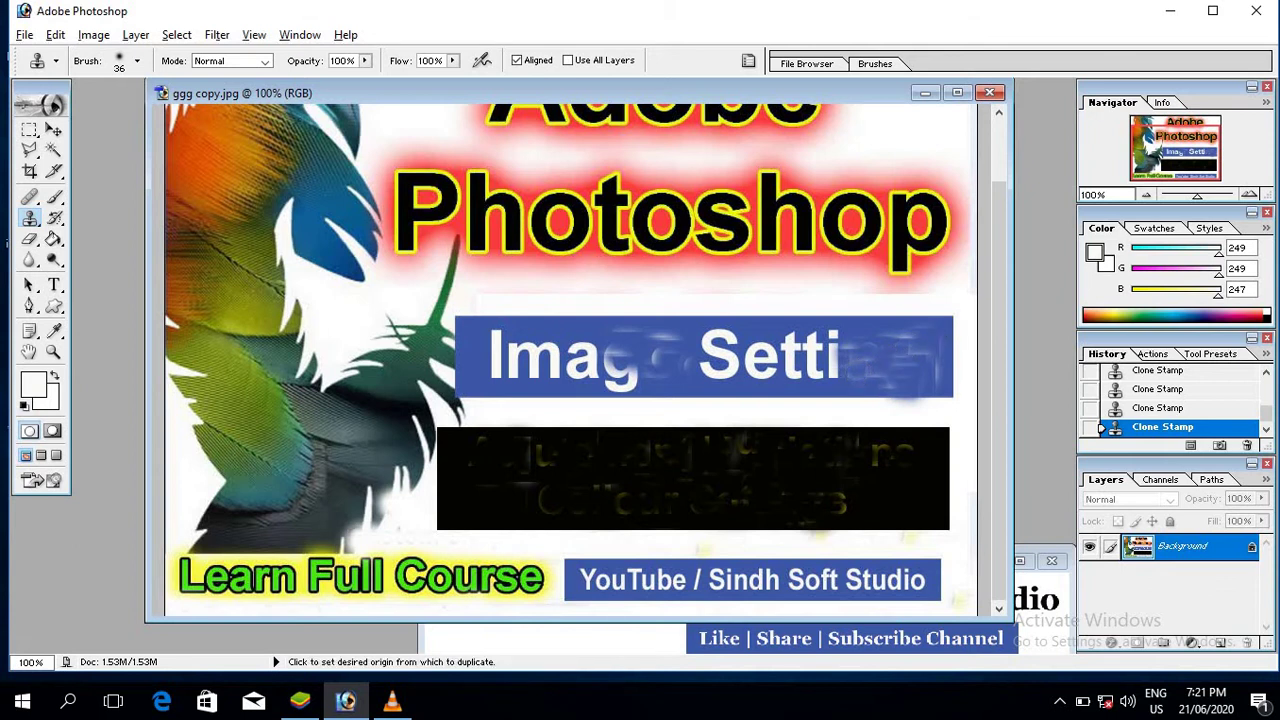
left_click_drag(837, 346, 831, 343)
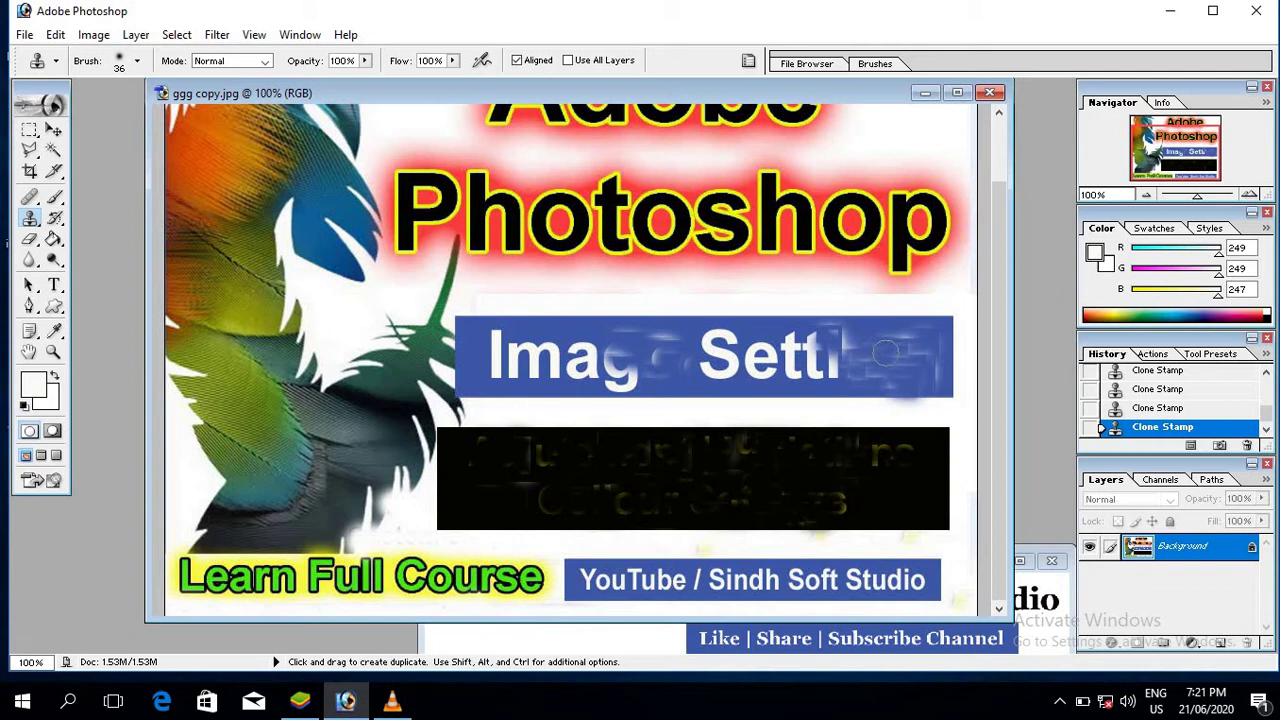
- Clone blue from the banner's start over the "I" and the first part of the "m" in "Image"
mouse_move(496, 339)
left_mouse_down()
mouse_move(495, 368)
mouse_move(530, 345)
mouse_move(530, 362)
left_mouse_up()
left_click(477, 335, "alt")
left_click(482, 340, "alt")
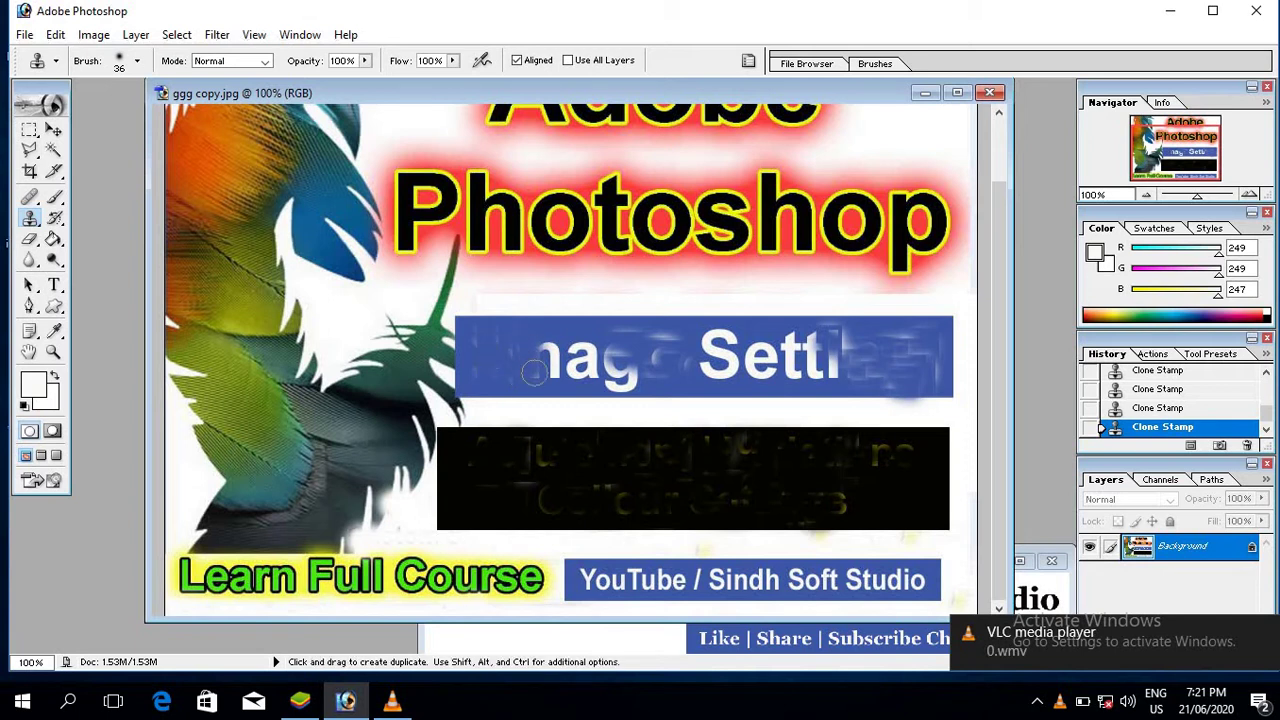
left_click(485, 350, "alt")
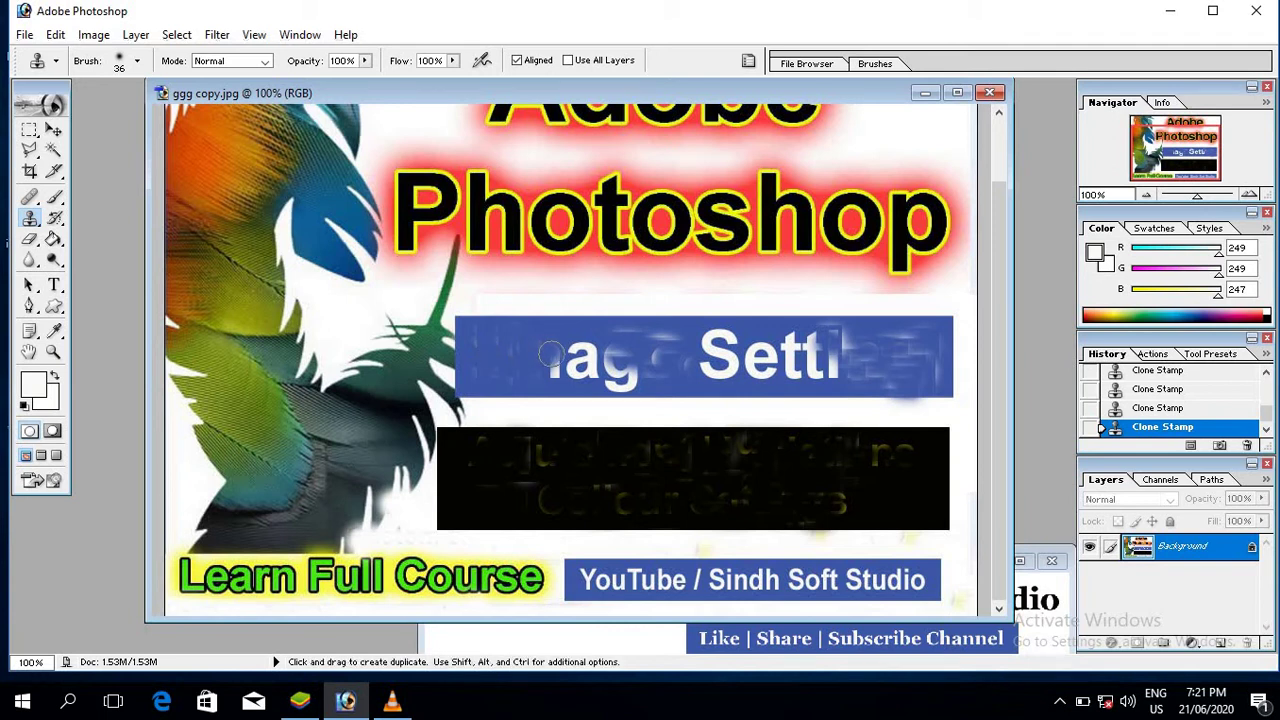
- Cover the rest of the "m", the "a" and the "g" remnants in "Image" with cloned blue background
mouse_move(551, 352)
left_mouse_down()
mouse_move(554, 370)
mouse_move(590, 356)
mouse_move(586, 374)
mouse_move(616, 357)
mouse_move(618, 379)
left_mouse_up()
left_click(502, 356, "alt")
left_click(485, 354, "alt")
left_click(504, 355, "alt")
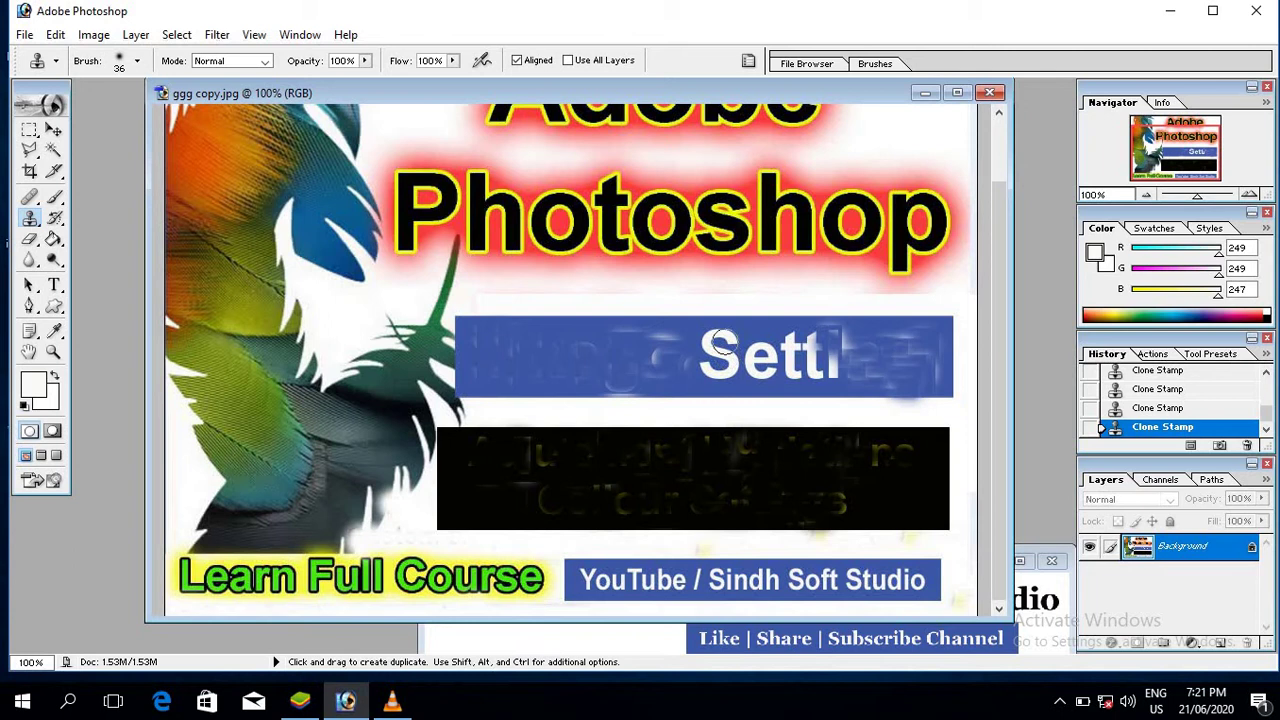
- Clone blue over the "S" of "Setting" and over the stray patch just before it
mouse_move(718, 346)
left_mouse_down()
mouse_move(718, 360)
mouse_move(735, 340)
mouse_move(718, 342)
mouse_move(722, 369)
mouse_move(608, 361)
left_mouse_up()
left_click(502, 347, "alt")
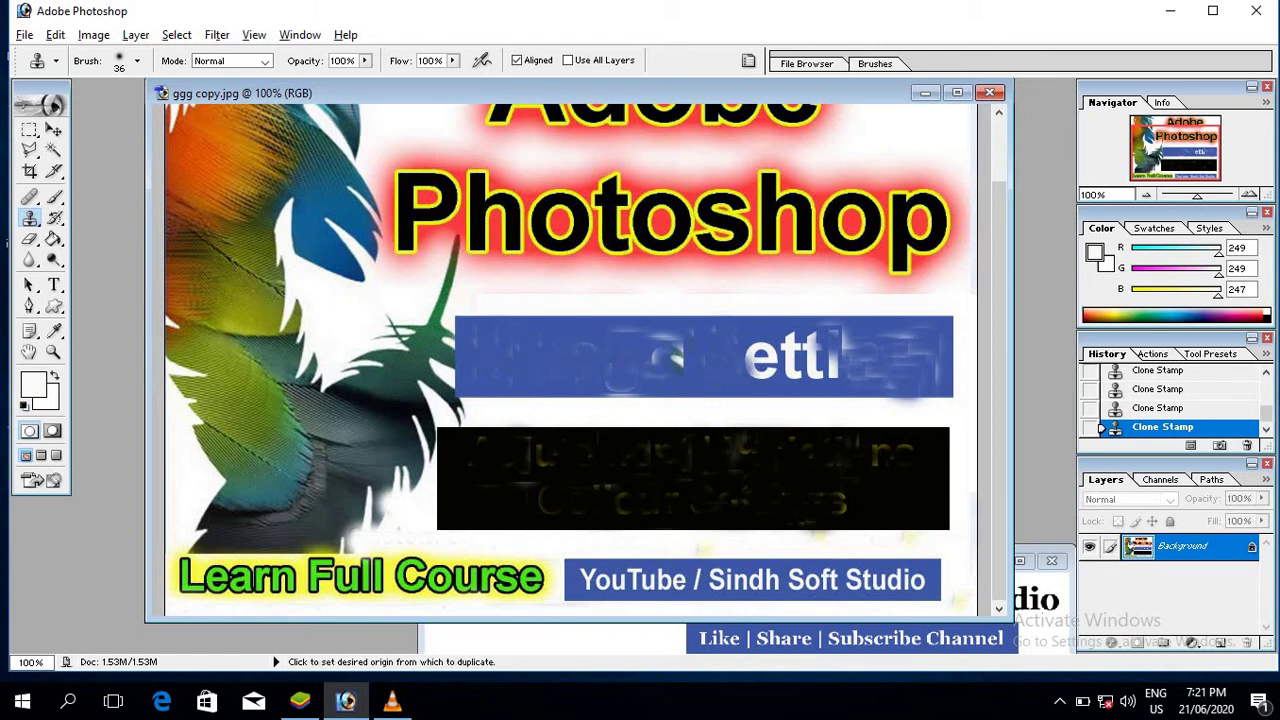
left_click_drag(665, 349, 677, 360)
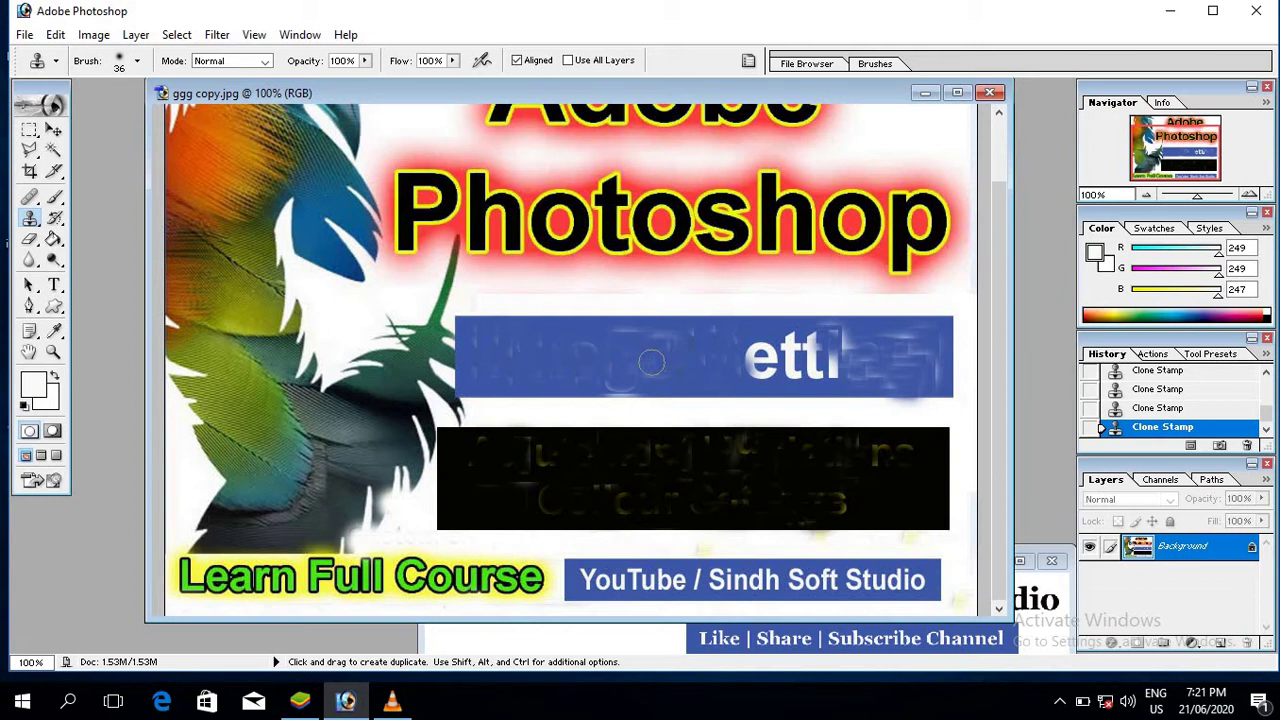
- Clone blue over the remaining "etti" letters of "Setting", including the white remnants along their lower edge
left_click(504, 358, "alt")
mouse_move(757, 356)
left_mouse_down()
mouse_move(772, 353)
mouse_move(760, 352)
mouse_move(763, 372)
mouse_move(736, 365)
left_mouse_up()
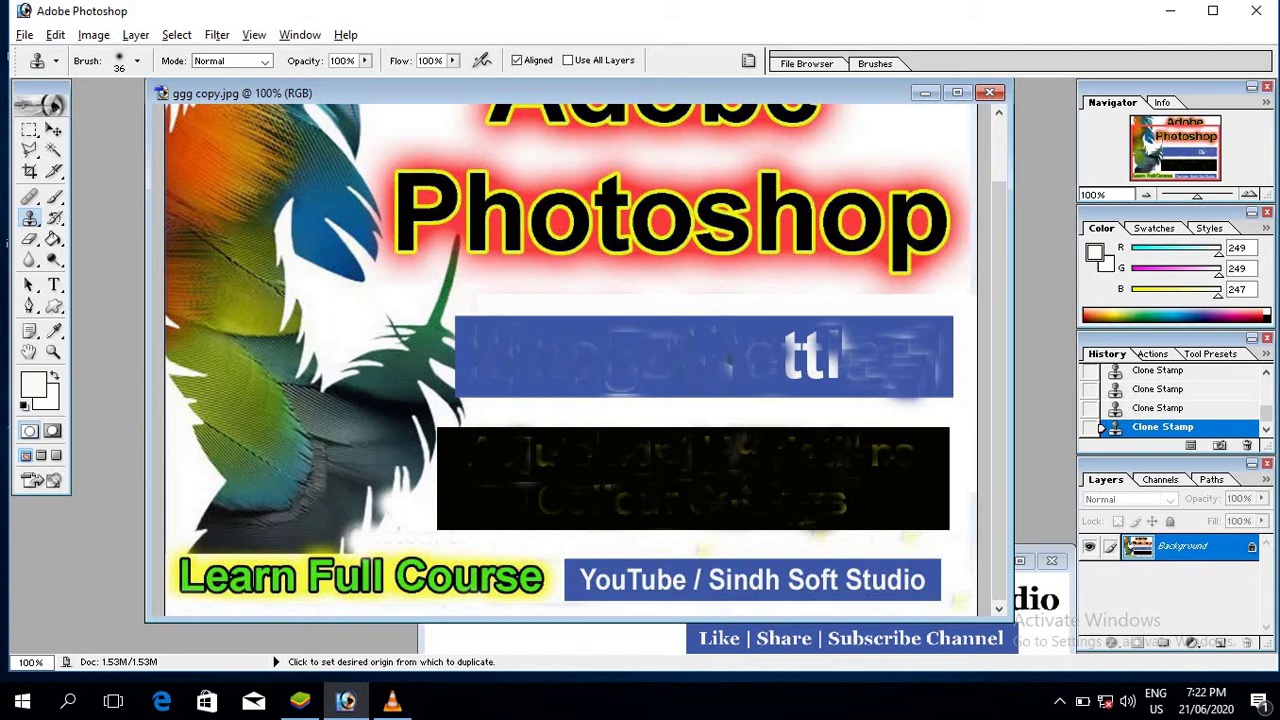
mouse_move(806, 346)
left_mouse_down()
mouse_move(820, 370)
mouse_move(836, 358)
mouse_move(794, 368)
mouse_move(830, 380)
mouse_move(819, 366)
left_mouse_up()
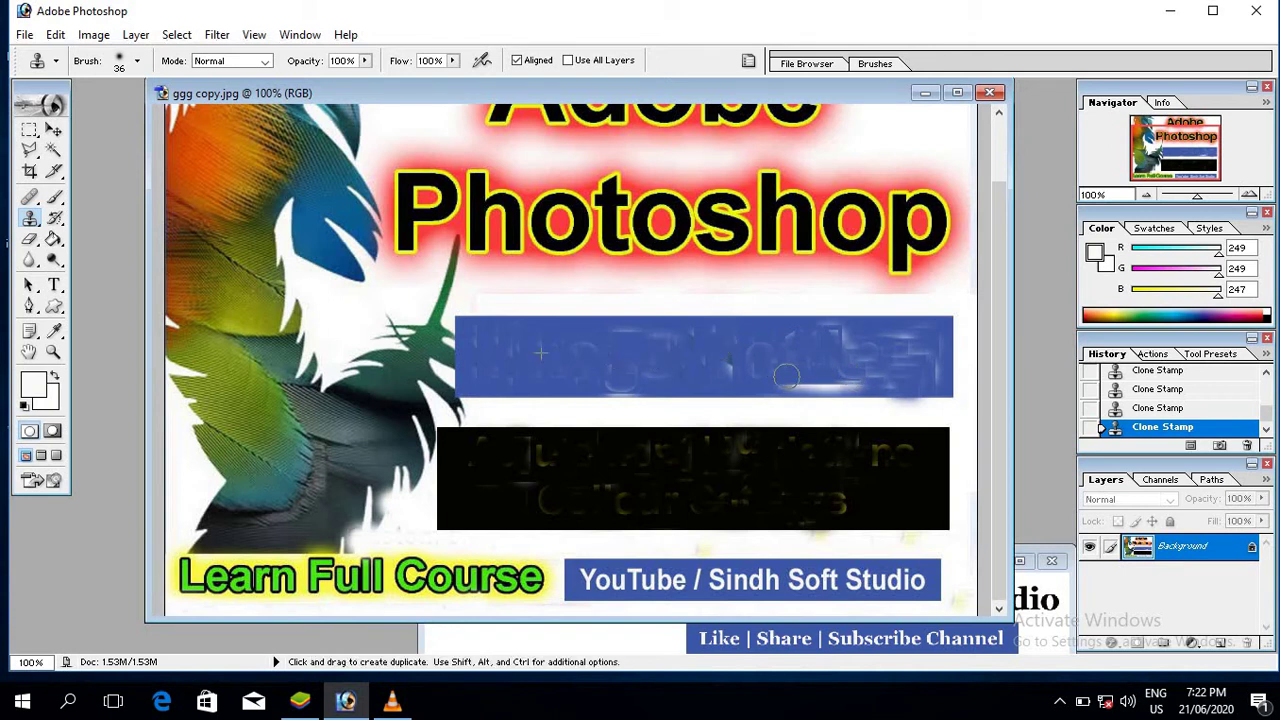
mouse_move(786, 375)
left_mouse_down()
mouse_move(861, 384)
mouse_move(817, 377)
left_mouse_up()
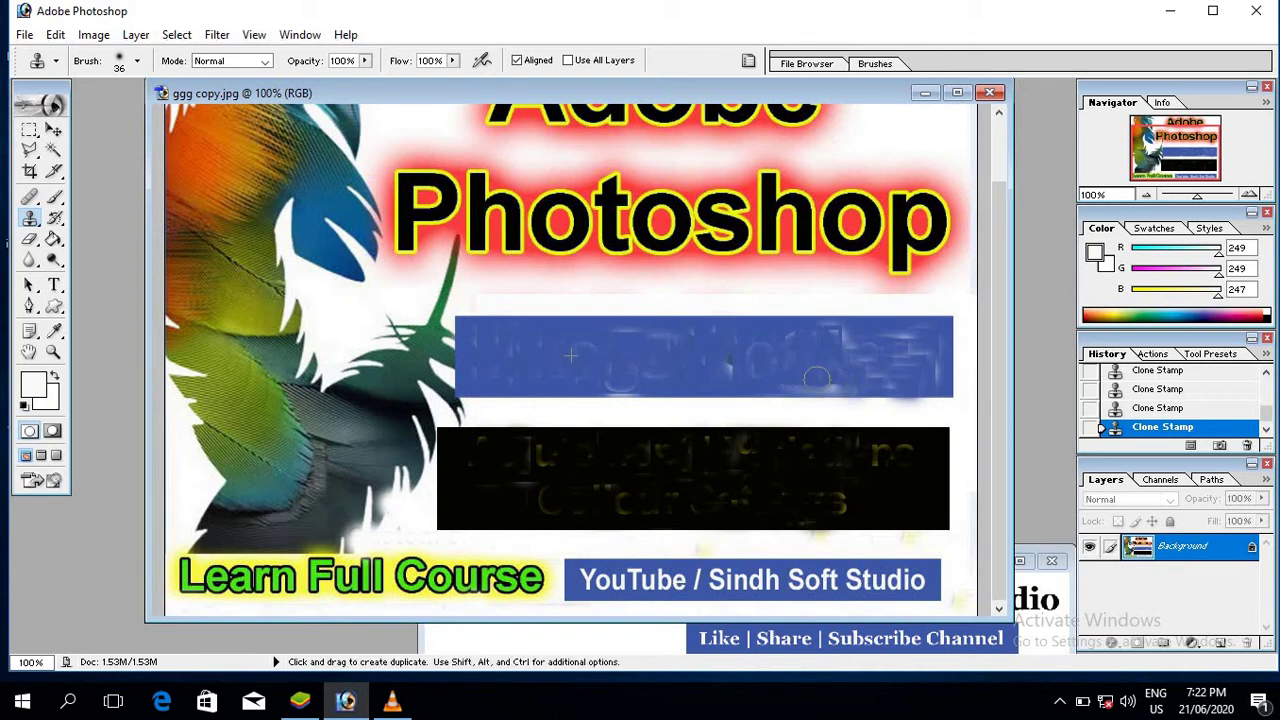
- Add a text layer on the cleared blue banner with the Type tool and enter "sty"
left_click(54, 130)
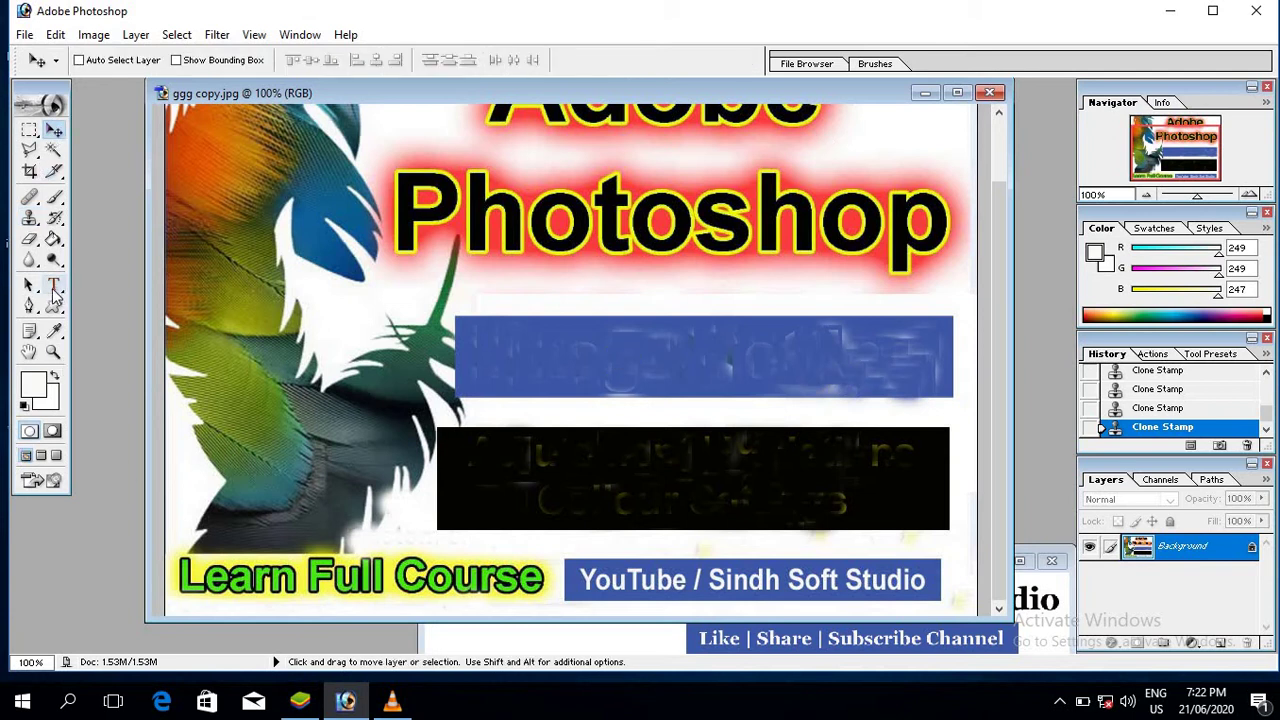
left_click(55, 287)
left_click(551, 366)
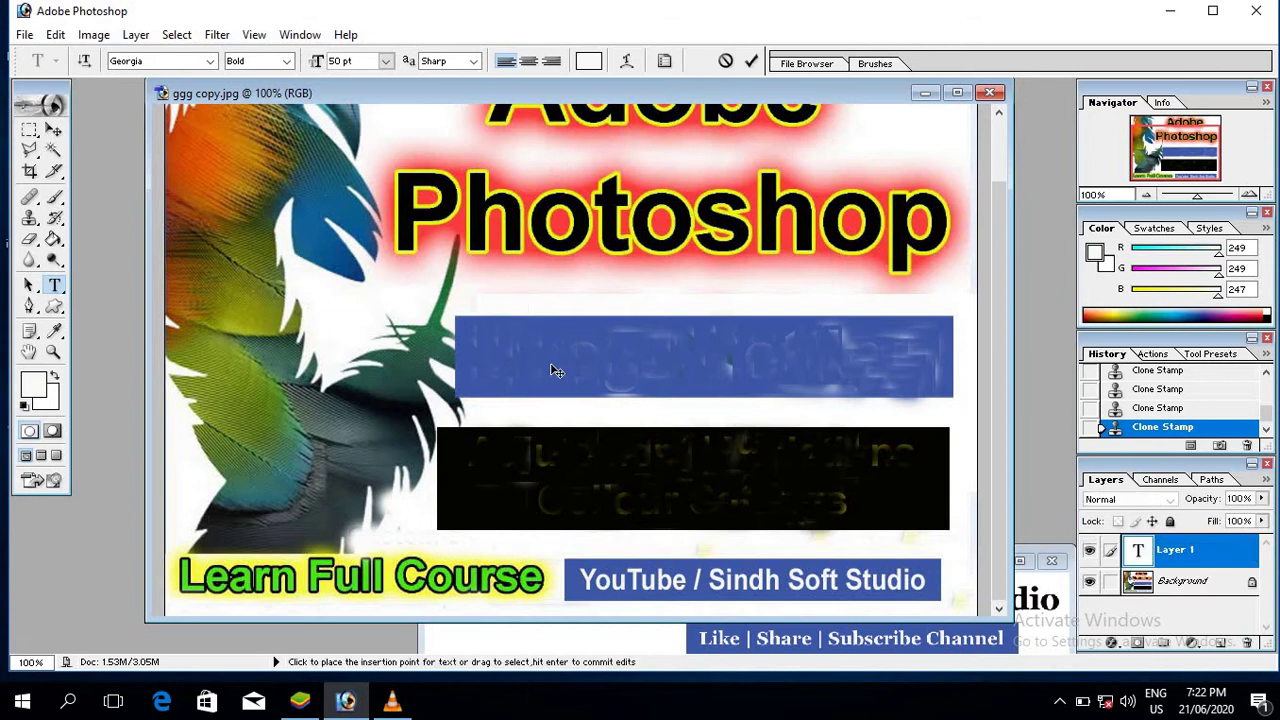
type("styl")
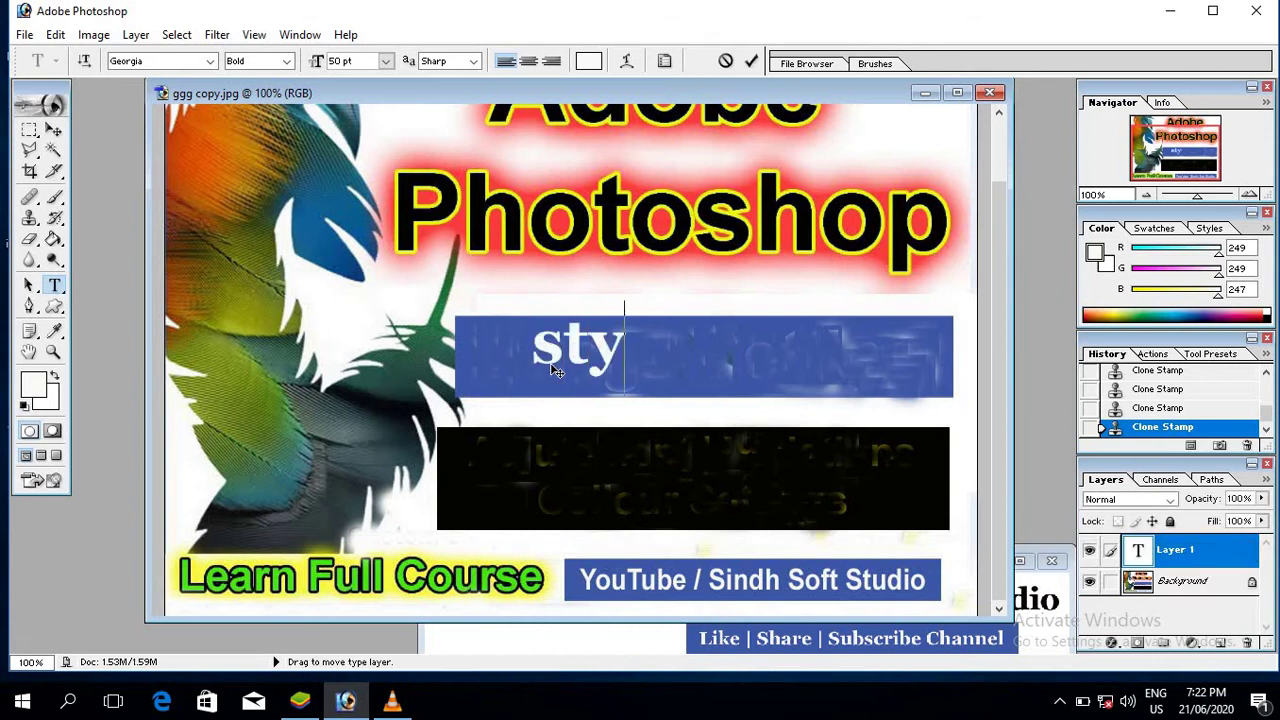